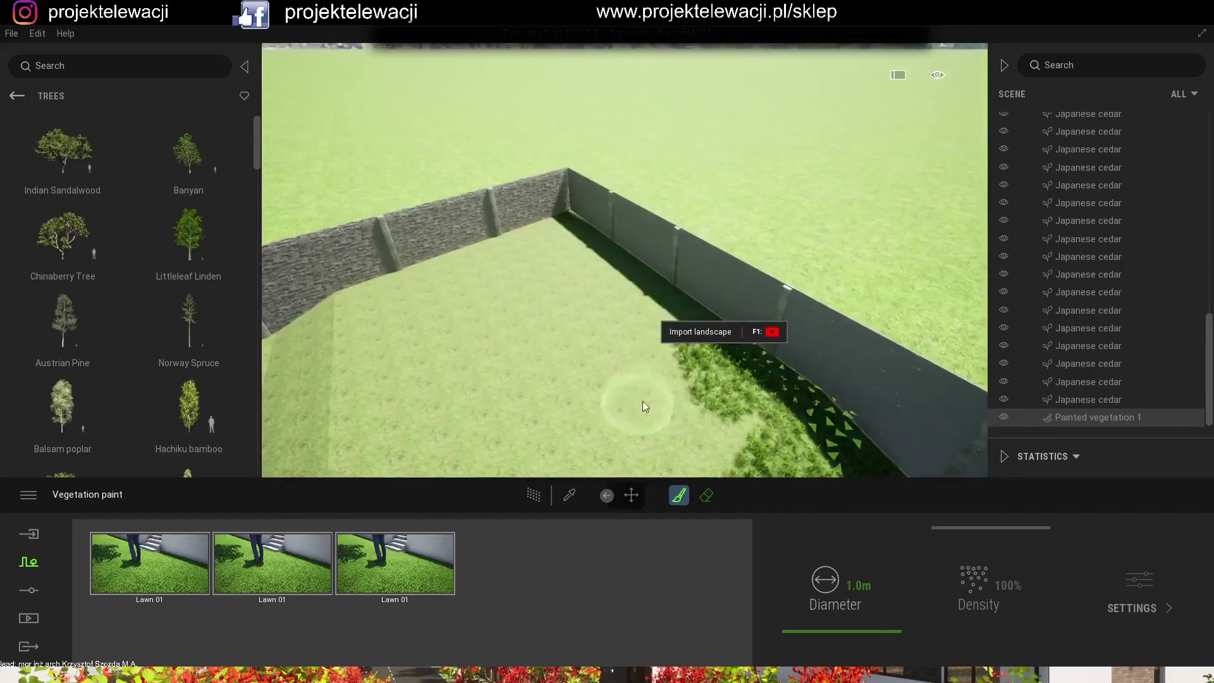
- Paint Lawn 01 grass with the 1.0 m brush over the walled garden and the corner beside the large patio
{"action": "mouse_move", "coordinate": [643, 405]}
{"action": "left_mouse_down"}
{"action": "mouse_move", "coordinate": [558, 233]}
{"action": "mouse_move", "coordinate": [518, 295]}
{"action": "mouse_move", "coordinate": [720, 445]}
{"action": "left_mouse_up"}
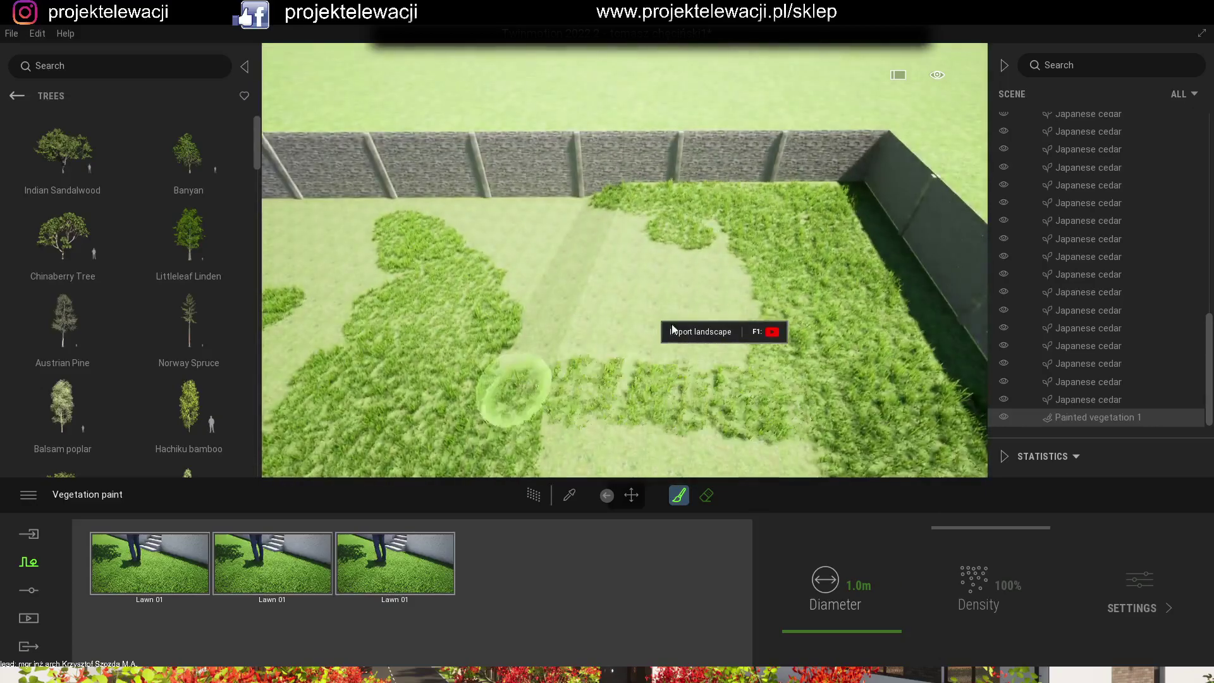
{"action": "mouse_move", "coordinate": [521, 396]}
{"action": "left_mouse_down"}
{"action": "mouse_move", "coordinate": [619, 272]}
{"action": "mouse_move", "coordinate": [557, 295]}
{"action": "left_mouse_up"}
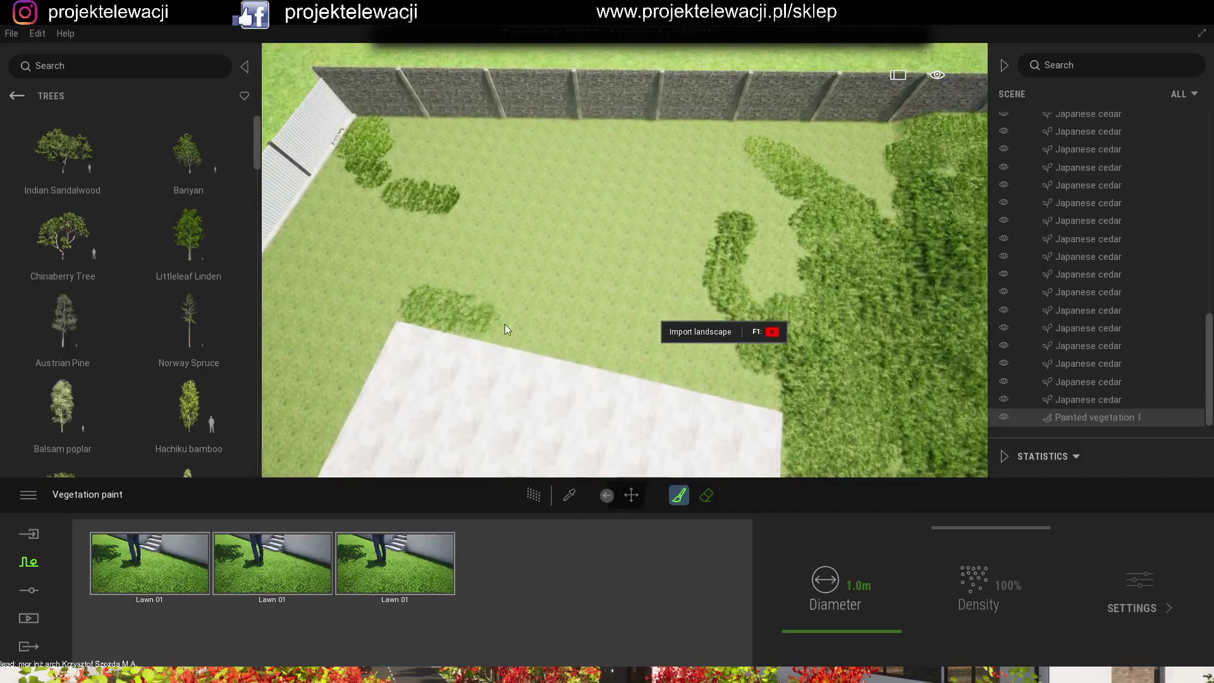
{"action": "mouse_move", "coordinate": [667, 360]}
{"action": "left_mouse_down"}
{"action": "mouse_move", "coordinate": [430, 274]}
{"action": "mouse_move", "coordinate": [602, 302]}
{"action": "mouse_move", "coordinate": [771, 262]}
{"action": "left_mouse_up"}
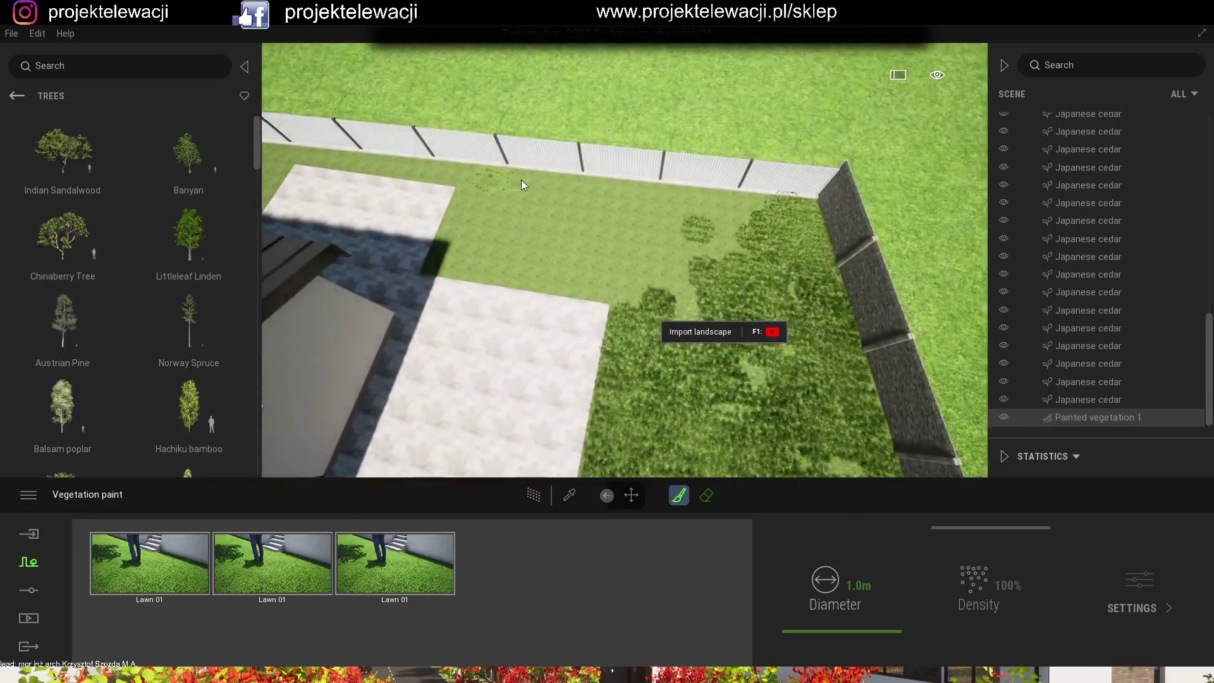
{"action": "scroll", "coordinate": [589, 180], "scroll_direction": "up", "scroll_amount": 5}
{"action": "left_click", "coordinate": [679, 495]}
{"action": "left_click_drag", "start_coordinate": [740, 373], "coordinate": [880, 182]}
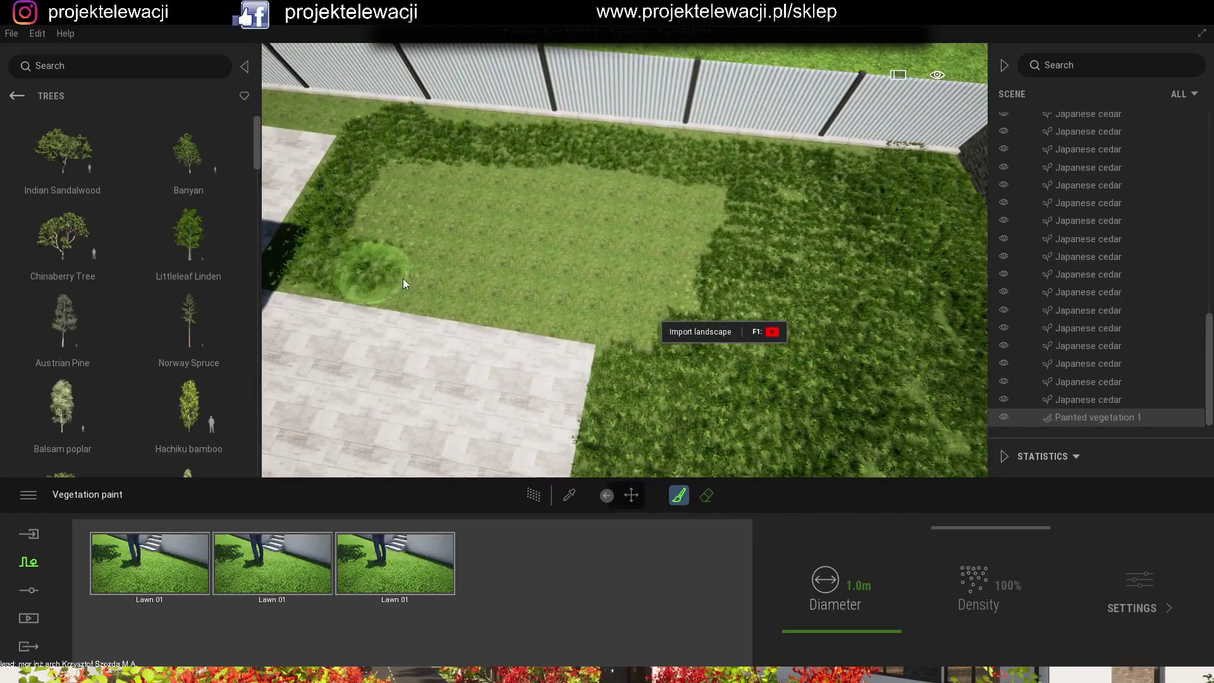
{"action": "mouse_move", "coordinate": [596, 311]}
{"action": "left_mouse_down"}
{"action": "mouse_move", "coordinate": [385, 234]}
{"action": "mouse_move", "coordinate": [529, 194]}
{"action": "mouse_move", "coordinate": [594, 242]}
{"action": "mouse_move", "coordinate": [933, 123]}
{"action": "left_mouse_up"}
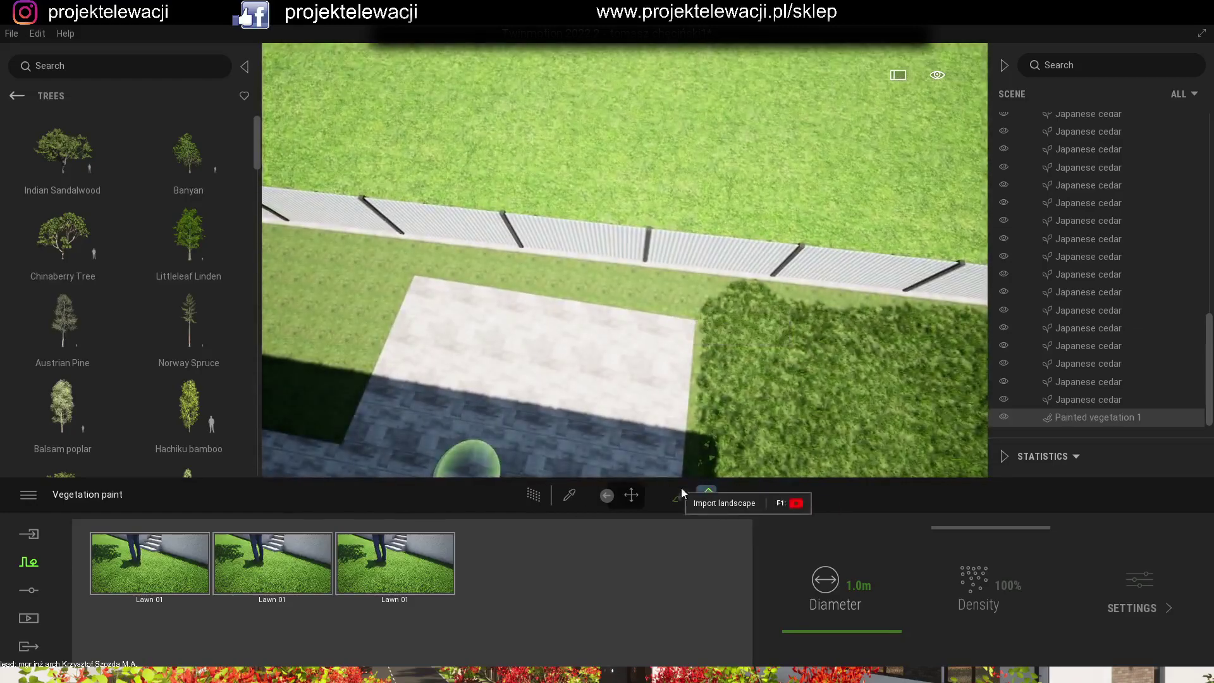
- Paint Lawn 01 grass around the smaller terrace by the metal fence and erase the overspill along the fence
{"action": "left_click_drag", "start_coordinate": [779, 295], "coordinate": [519, 271]}
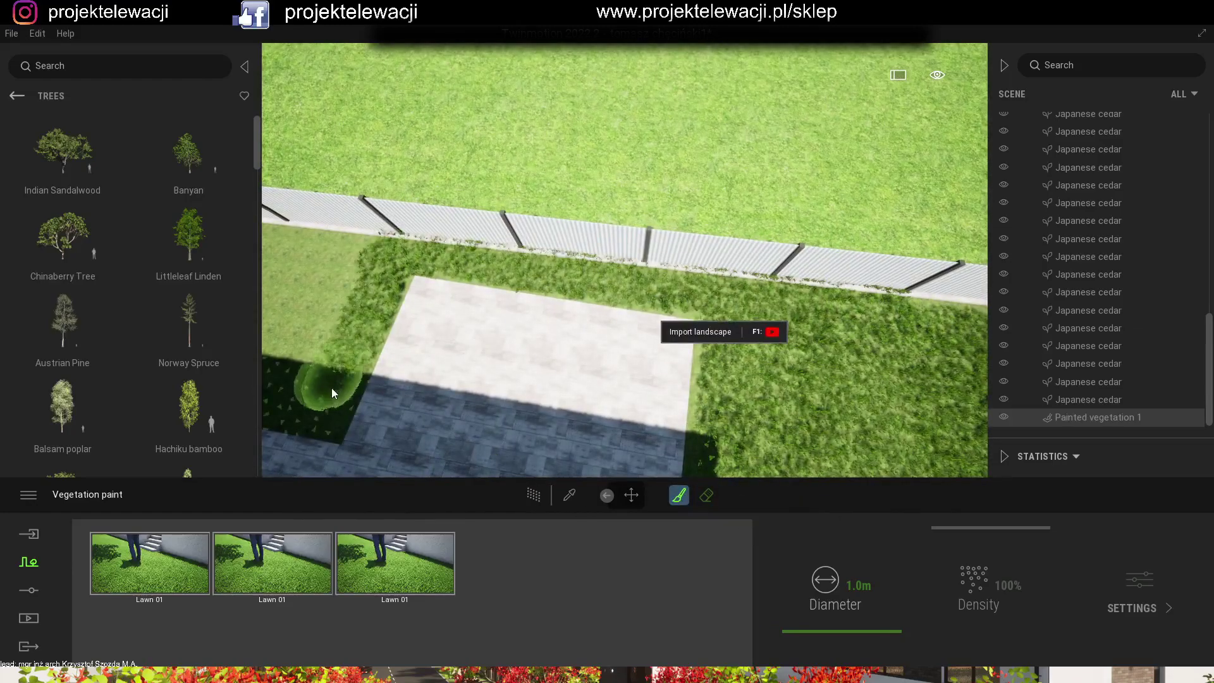
{"action": "left_click_drag", "start_coordinate": [428, 225], "coordinate": [398, 230]}
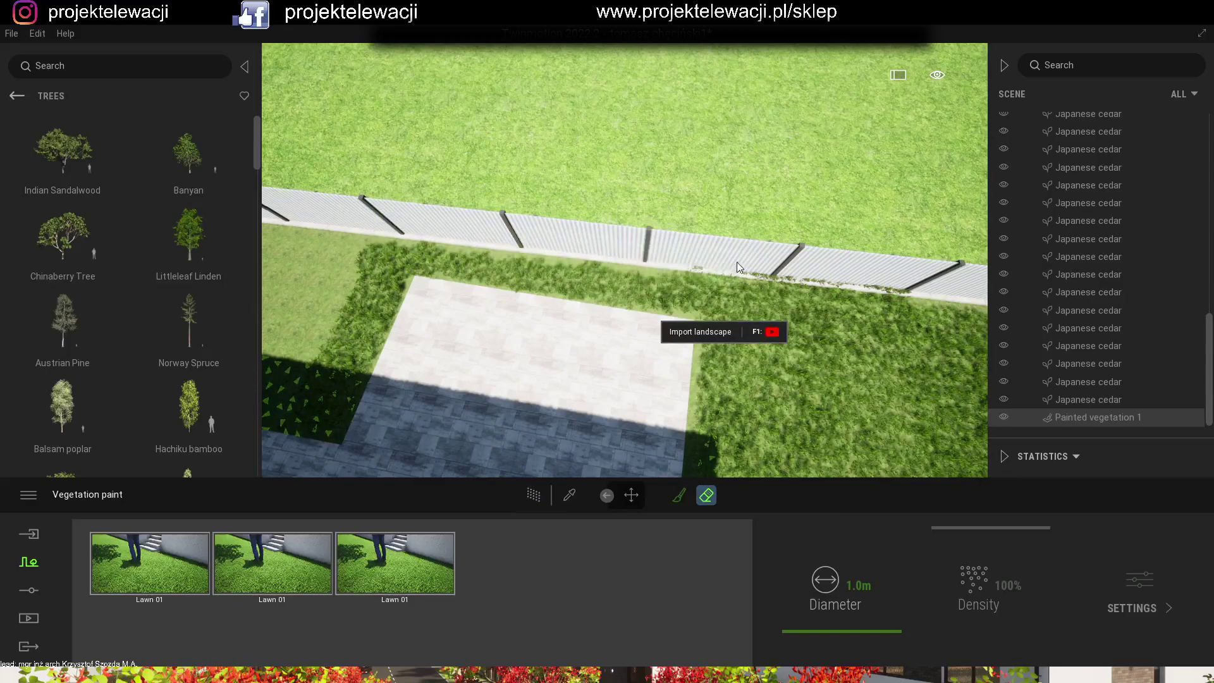
{"action": "left_click", "coordinate": [679, 495]}
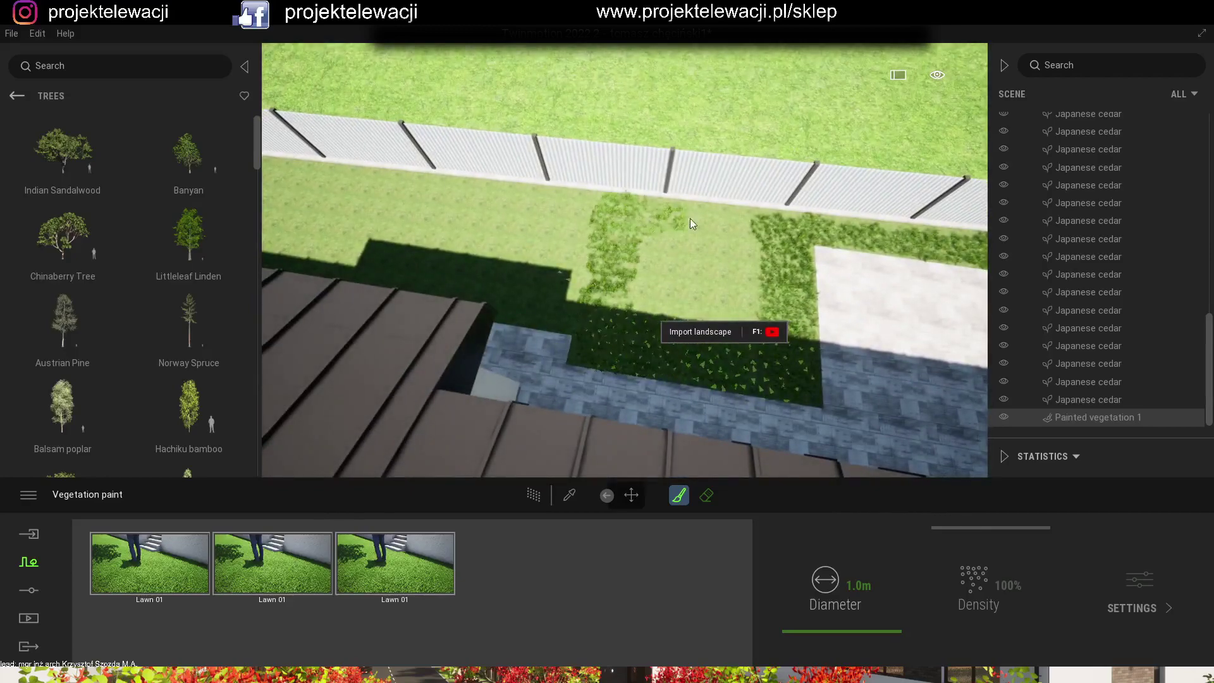
{"action": "key", "text": "shift"}
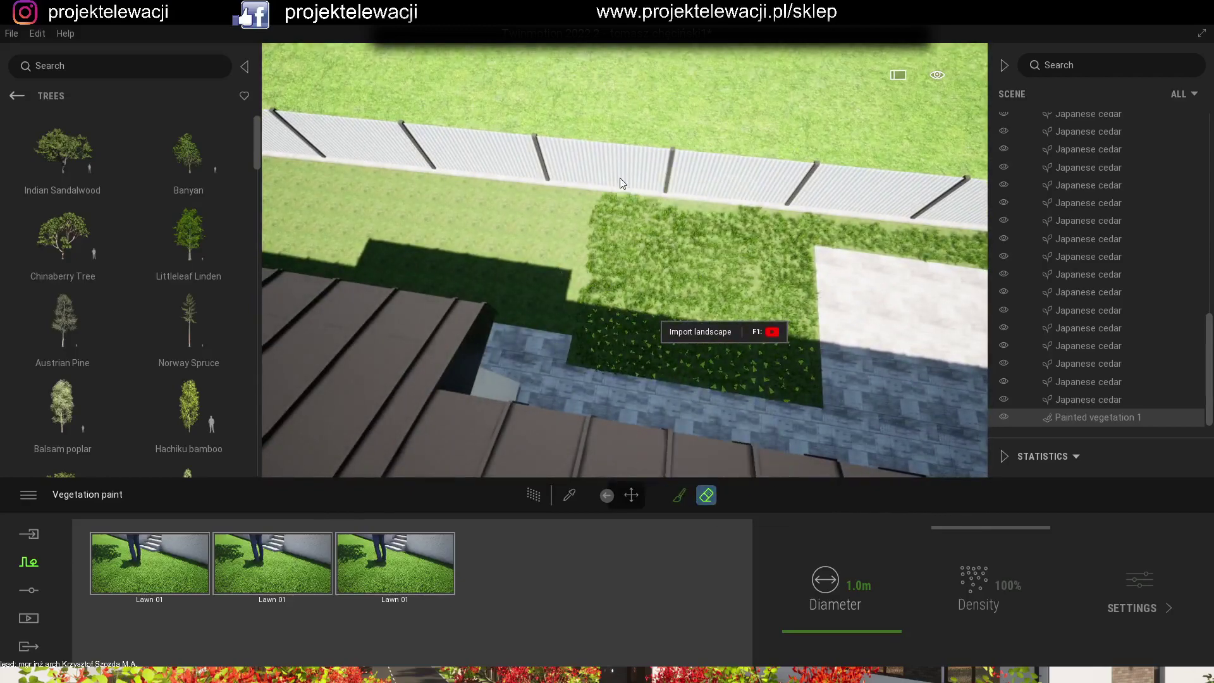
- Fill the strip between the house paving and the metal fence with Lawn 01 grass, up to the stone corner wall
{"action": "left_click", "coordinate": [679, 495]}
{"action": "middle_click_drag", "start_coordinate": [567, 309], "coordinate": [614, 430]}
{"action": "left_click_drag", "start_coordinate": [556, 405], "coordinate": [616, 425]}
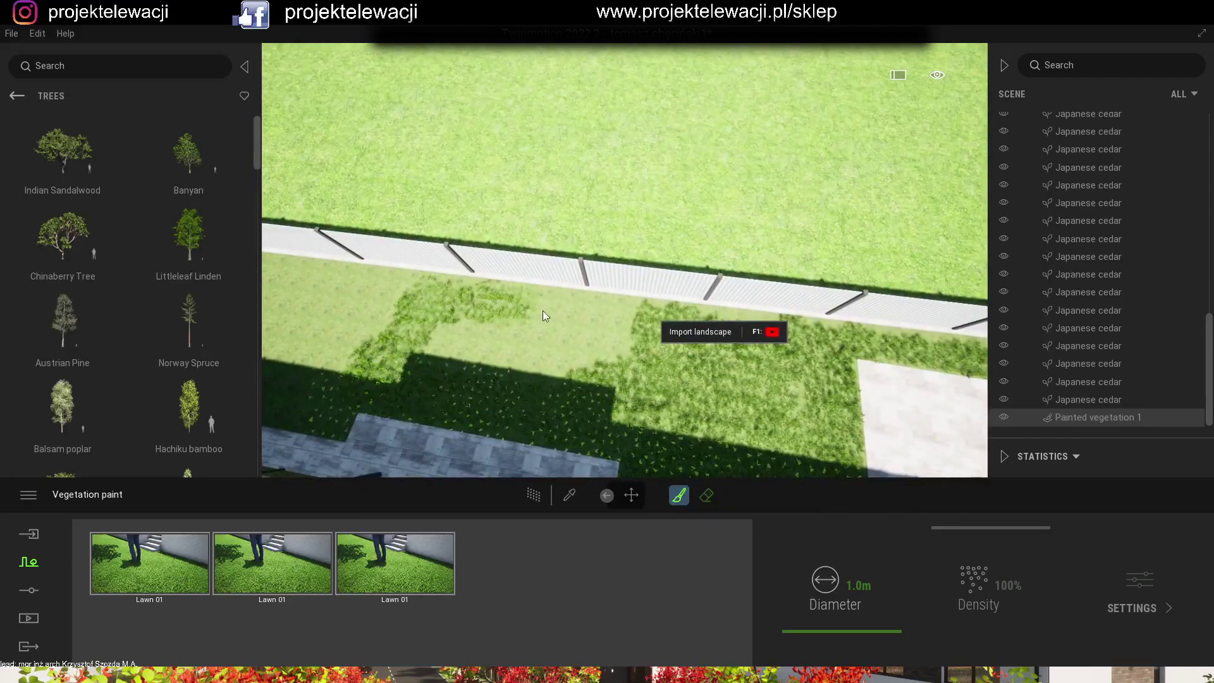
{"action": "left_click_drag", "start_coordinate": [484, 355], "coordinate": [438, 344]}
{"action": "middle_click_drag", "start_coordinate": [354, 364], "coordinate": [439, 361]}
{"action": "left_click_drag", "start_coordinate": [600, 379], "coordinate": [555, 370]}
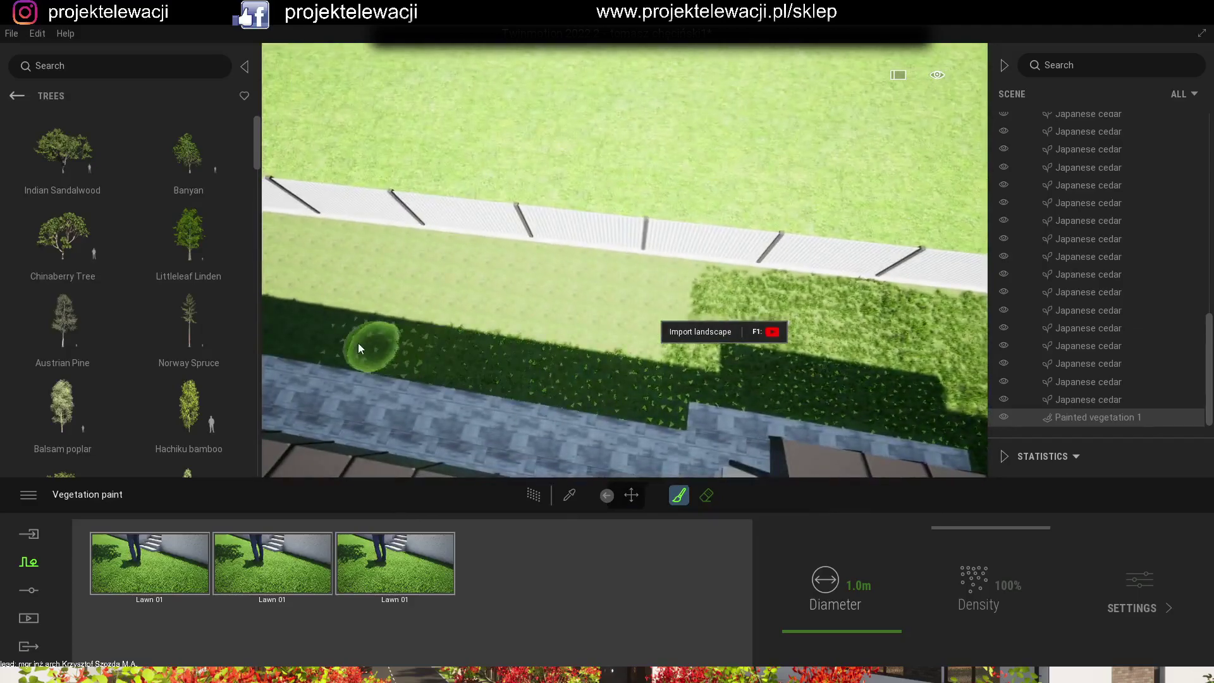
{"action": "mouse_move", "coordinate": [680, 286]}
{"action": "left_mouse_down"}
{"action": "mouse_move", "coordinate": [430, 323]}
{"action": "mouse_move", "coordinate": [566, 298]}
{"action": "mouse_move", "coordinate": [538, 303]}
{"action": "left_mouse_up"}
{"action": "middle_click_drag", "start_coordinate": [380, 341], "coordinate": [692, 353]}
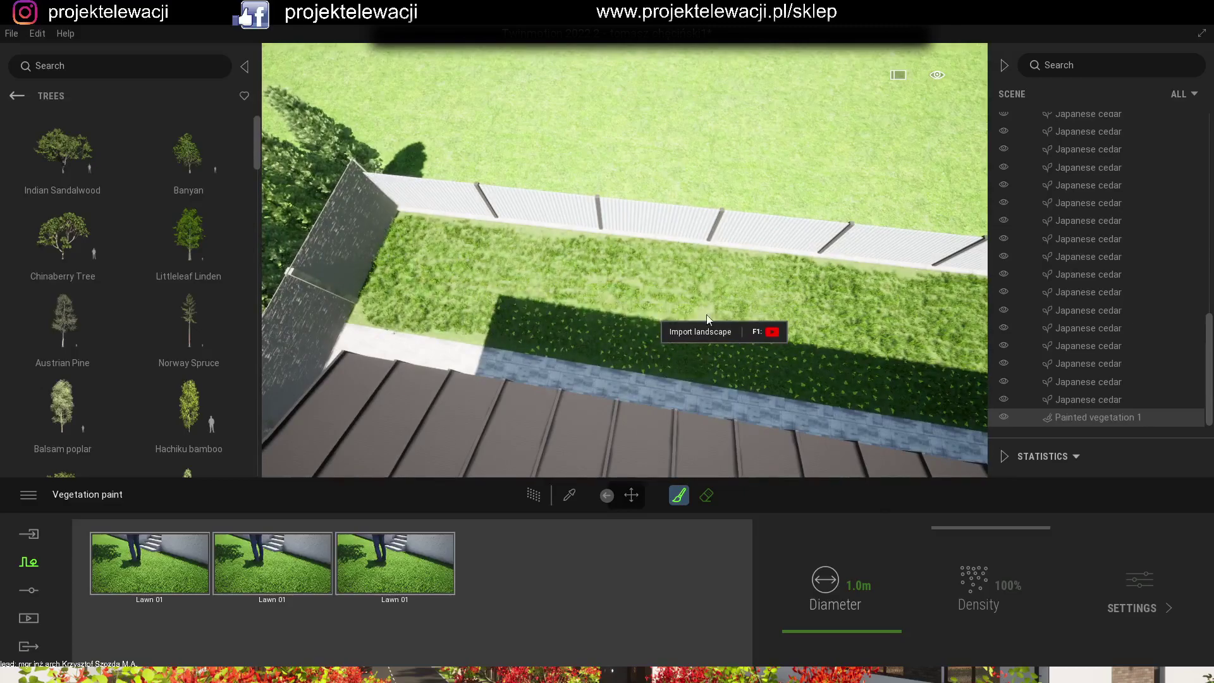
- Start a new vegetation paint set containing Wild Grass 01 and Dry Wild Grass 01
{"action": "key", "text": "Escape"}
{"action": "left_click", "coordinate": [29, 562]}
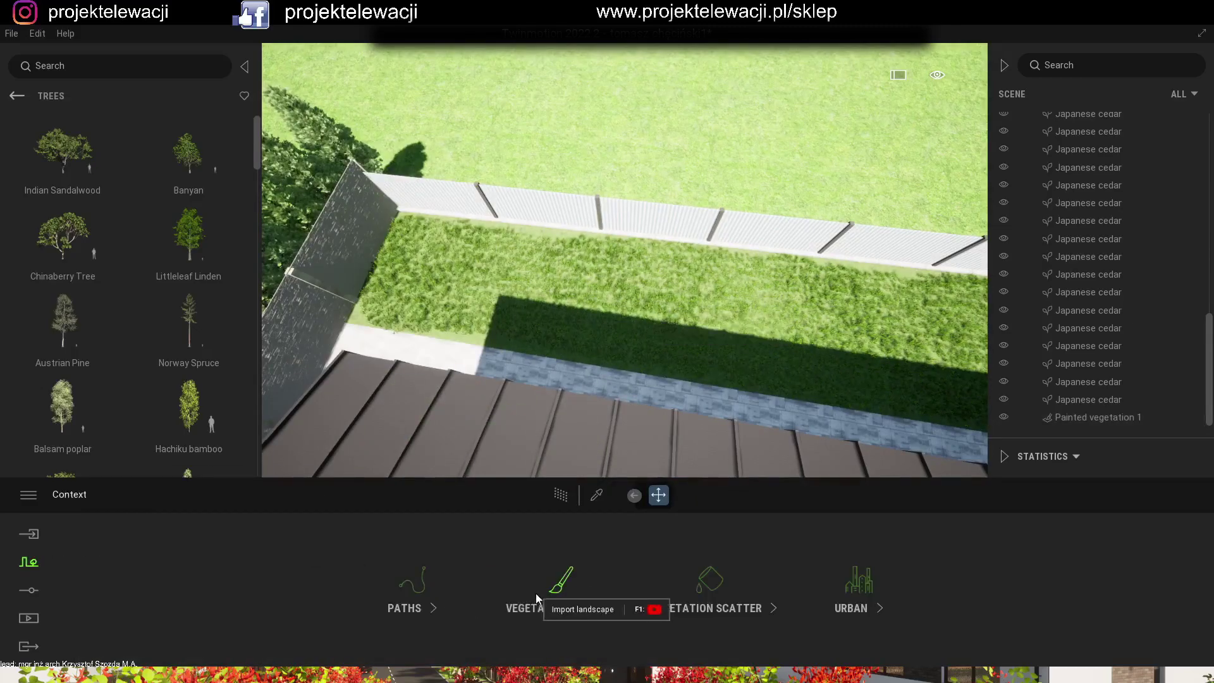
{"action": "left_click", "coordinate": [535, 590]}
{"action": "left_click", "coordinate": [17, 95]}
{"action": "left_click", "coordinate": [171, 252]}
{"action": "mouse_move", "coordinate": [257, 260]}
{"action": "left_mouse_down"}
{"action": "mouse_move", "coordinate": [258, 153]}
{"action": "mouse_move", "coordinate": [259, 241]}
{"action": "left_mouse_up"}
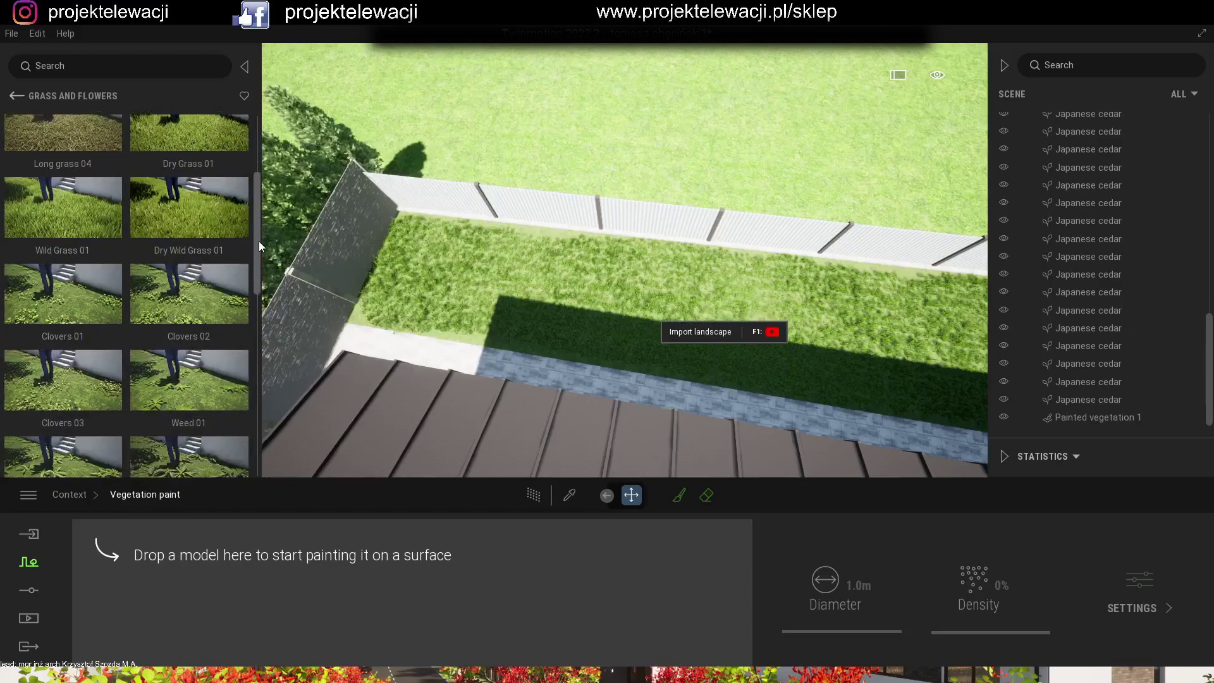
{"action": "scroll", "coordinate": [152, 225], "scroll_direction": "down", "scroll_amount": 1}
{"action": "left_click_drag", "start_coordinate": [100, 216], "coordinate": [144, 543]}
{"action": "mouse_move", "coordinate": [148, 373]}
{"action": "scroll", "coordinate": [191, 357], "scroll_direction": "down", "scroll_amount": 1}
{"action": "left_click_drag", "start_coordinate": [188, 190], "coordinate": [278, 597]}
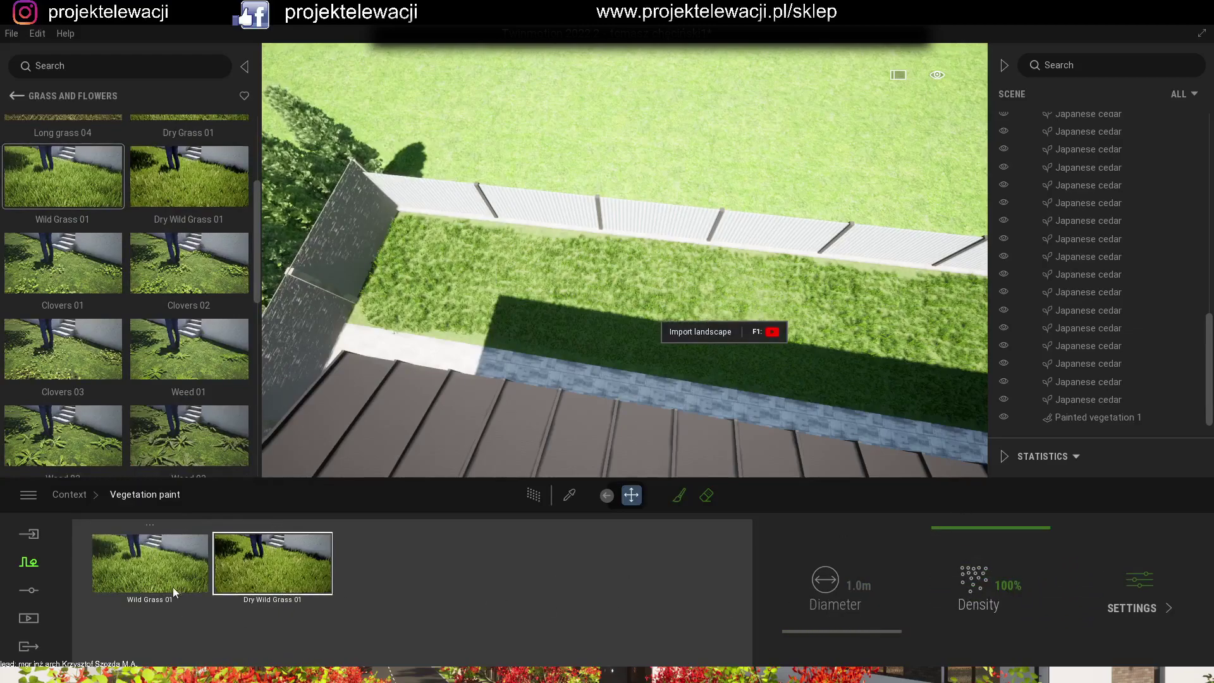
- Change the tint colour of Wild Grass 01 and return to the vegetation paint set
{"action": "left_click", "coordinate": [1142, 588]}
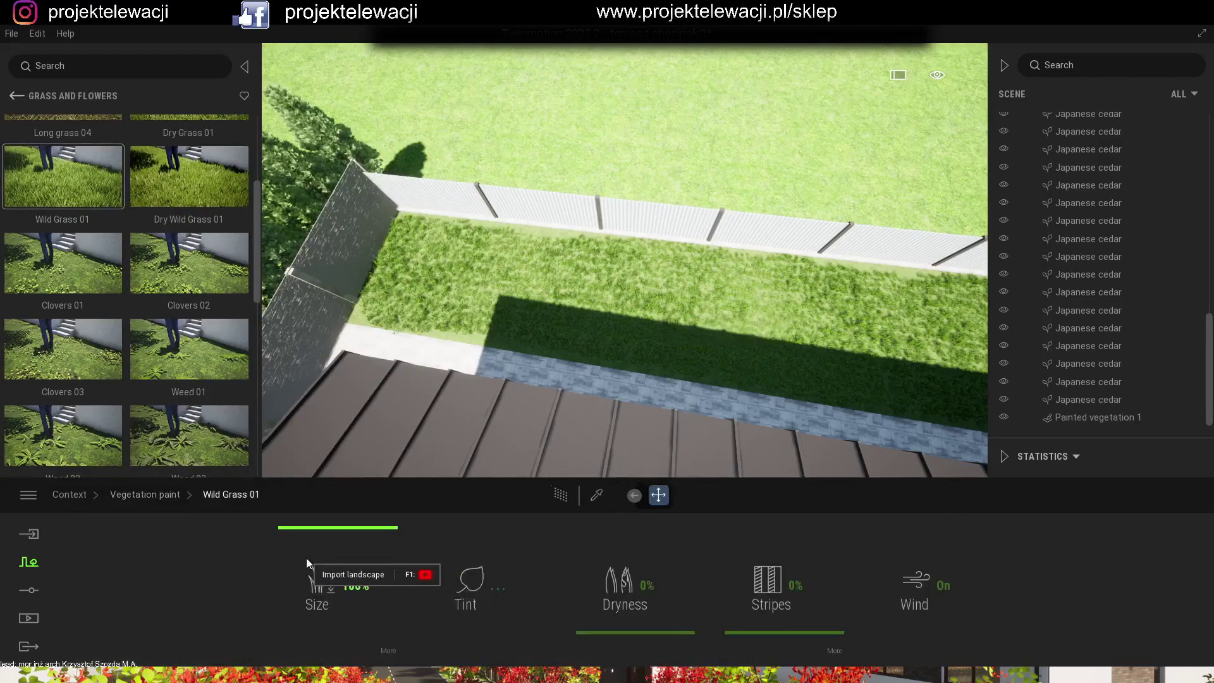
{"action": "left_click", "coordinate": [496, 587]}
{"action": "left_click", "coordinate": [491, 342]}
{"action": "left_click", "coordinate": [672, 463]}
{"action": "left_click", "coordinate": [151, 494]}
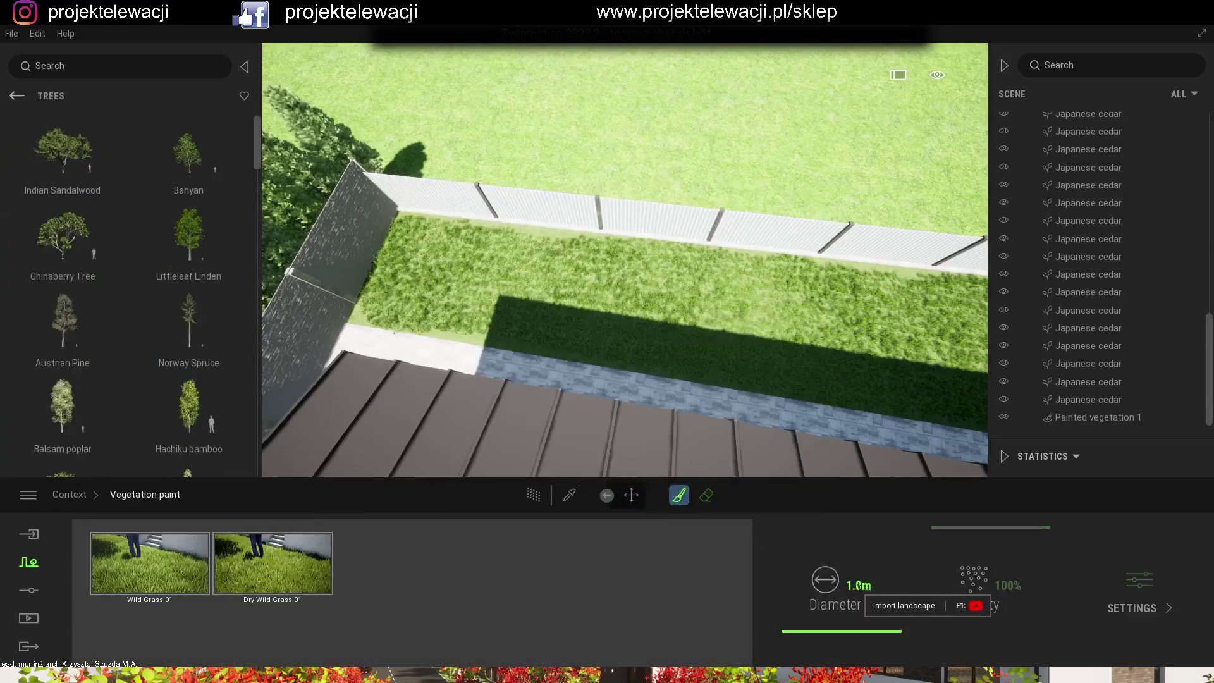
- Set the brush diameter to 3.0 m and paint the wild grass mix over the field outside the fence
{"action": "key", "text": "Return"}
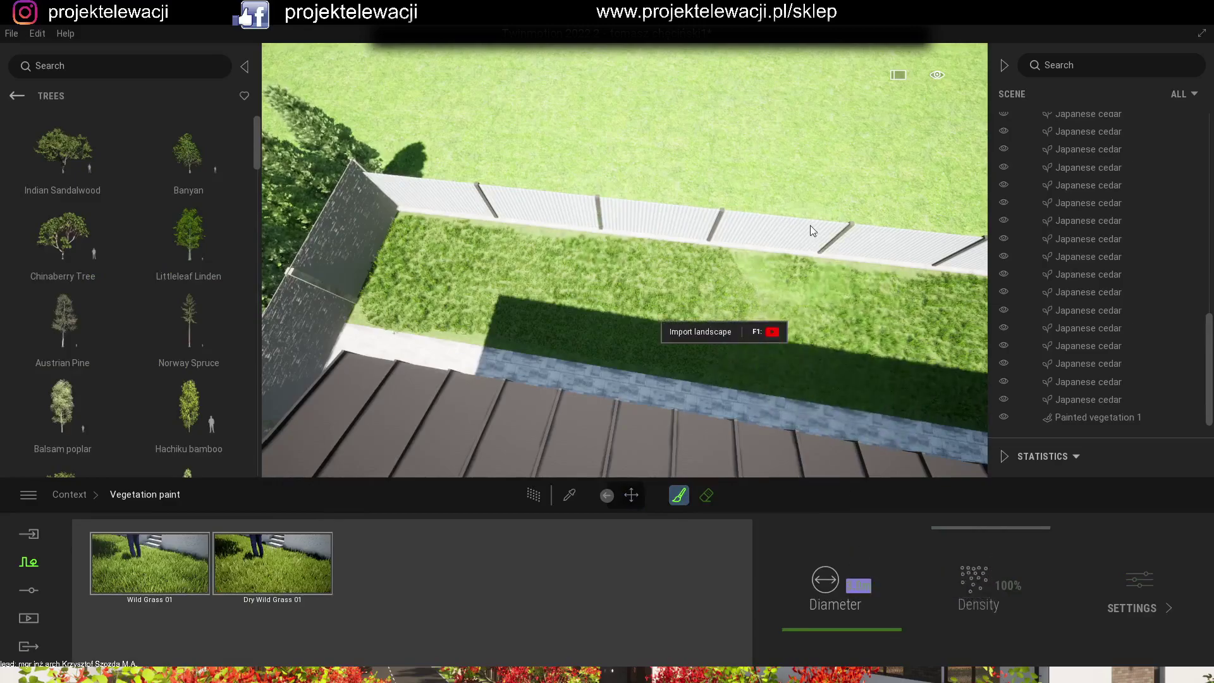
{"action": "key", "text": "w"}
{"action": "key", "text": "d"}
{"action": "key", "text": "s"}
{"action": "scroll", "coordinate": [870, 241], "scroll_direction": "down", "scroll_amount": 5}
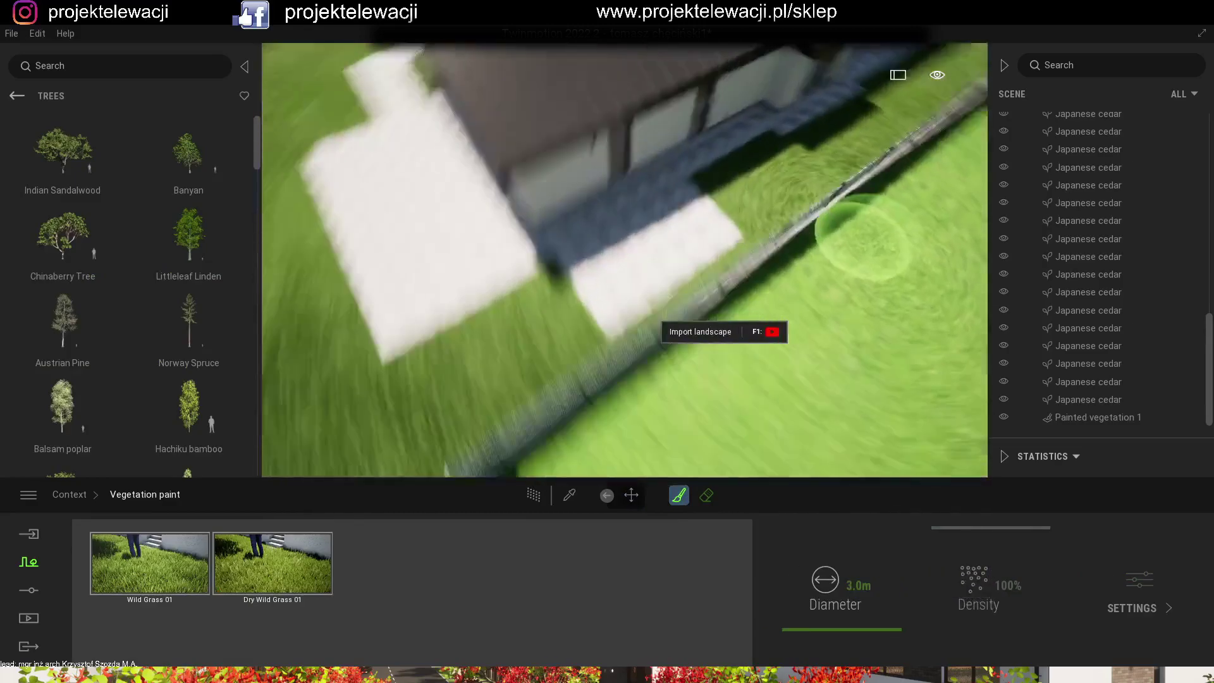
{"action": "mouse_move", "coordinate": [803, 275]}
{"action": "left_mouse_down"}
{"action": "mouse_move", "coordinate": [657, 282]}
{"action": "mouse_move", "coordinate": [637, 263]}
{"action": "mouse_move", "coordinate": [363, 279]}
{"action": "mouse_move", "coordinate": [598, 389]}
{"action": "mouse_move", "coordinate": [837, 377]}
{"action": "mouse_move", "coordinate": [510, 251]}
{"action": "mouse_move", "coordinate": [747, 357]}
{"action": "mouse_move", "coordinate": [677, 398]}
{"action": "mouse_move", "coordinate": [570, 238]}
{"action": "mouse_move", "coordinate": [631, 225]}
{"action": "mouse_move", "coordinate": [747, 333]}
{"action": "mouse_move", "coordinate": [821, 260]}
{"action": "mouse_move", "coordinate": [923, 210]}
{"action": "mouse_move", "coordinate": [730, 209]}
{"action": "mouse_move", "coordinate": [685, 370]}
{"action": "left_mouse_up"}
{"action": "key", "text": "a"}
{"action": "key", "text": "d"}
{"action": "key", "text": "d"}
{"action": "key", "text": "d"}
{"action": "key", "text": "d"}
{"action": "key", "text": "w"}
{"action": "mouse_move", "coordinate": [686, 370]}
{"action": "right_mouse_down"}
{"action": "mouse_move", "coordinate": [738, 184]}
{"action": "mouse_move", "coordinate": [708, 228]}
{"action": "mouse_move", "coordinate": [710, 385]}
{"action": "right_mouse_up"}
{"action": "key", "text": "s"}
{"action": "mouse_move", "coordinate": [711, 384]}
{"action": "left_mouse_down"}
{"action": "mouse_move", "coordinate": [850, 410]}
{"action": "mouse_move", "coordinate": [827, 342]}
{"action": "mouse_move", "coordinate": [299, 284]}
{"action": "mouse_move", "coordinate": [711, 391]}
{"action": "mouse_move", "coordinate": [468, 417]}
{"action": "left_mouse_up"}
{"action": "key", "text": "s"}
{"action": "key", "text": "a"}
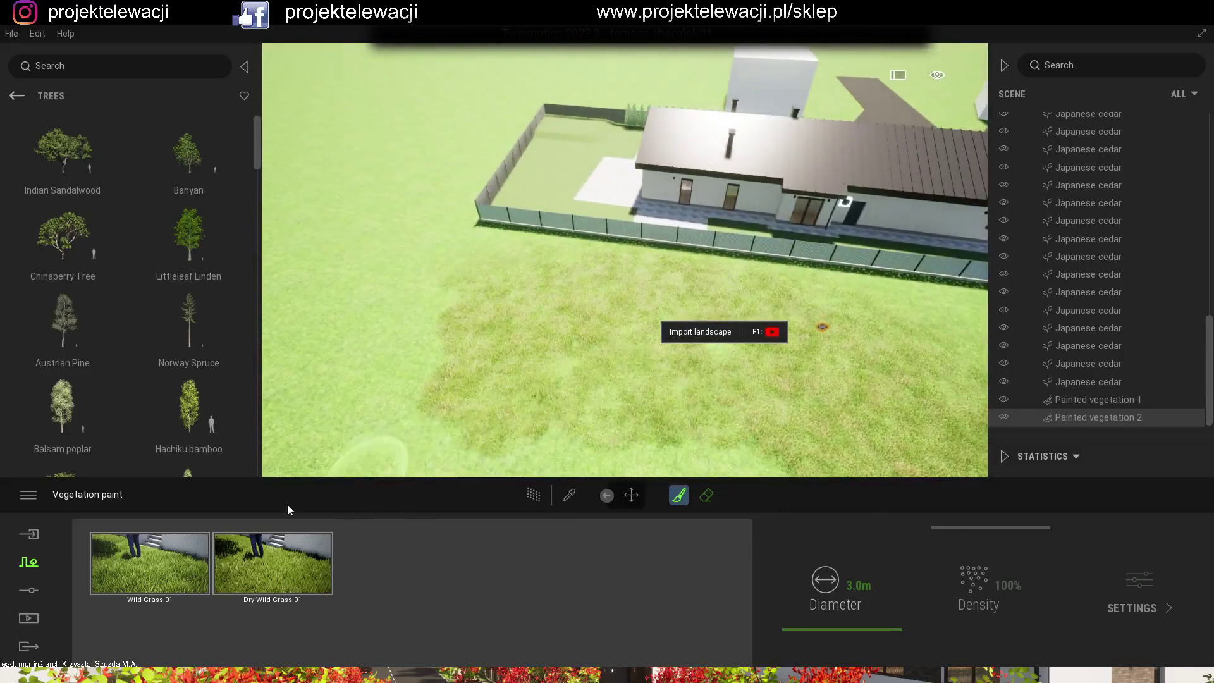
{"action": "key", "text": "Escape"}
{"action": "left_click", "coordinate": [29, 561]}
{"action": "left_click", "coordinate": [393, 559]}
{"action": "left_click", "coordinate": [17, 96]}
{"action": "left_click", "coordinate": [192, 282]}
{"action": "scroll", "coordinate": [126, 379], "scroll_direction": "down", "scroll_amount": 5}
{"action": "left_click_drag", "start_coordinate": [63, 212], "coordinate": [150, 563]}
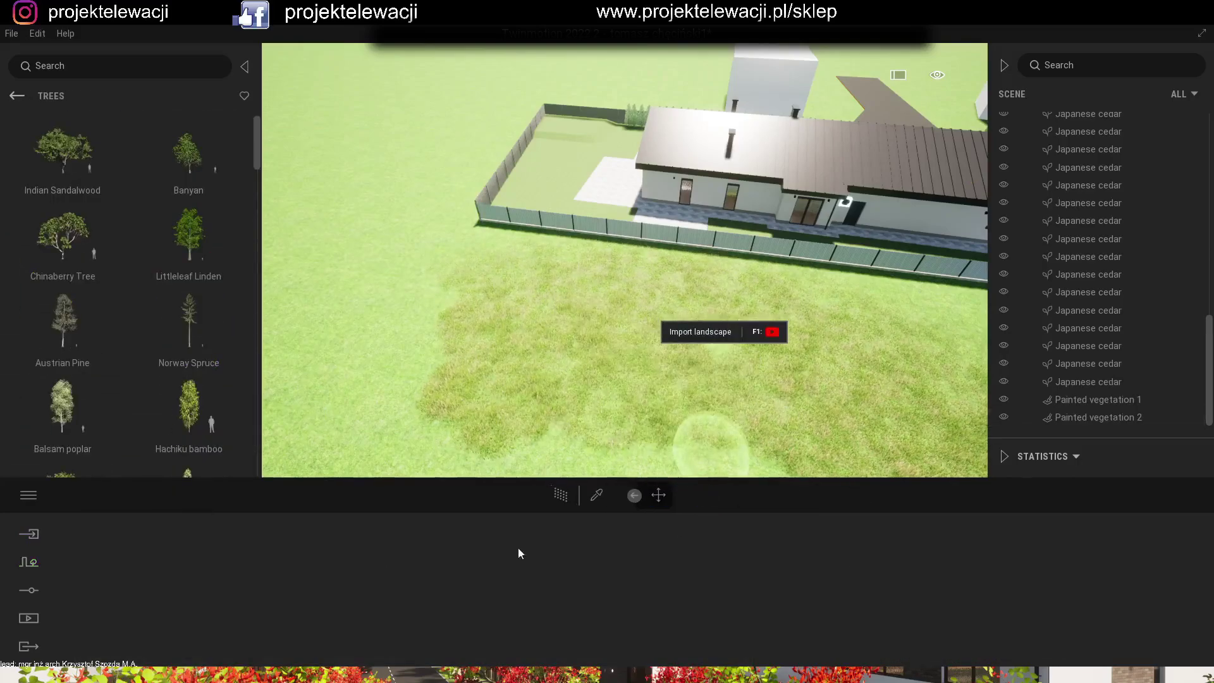
- Start another vegetation paint set with TallGrass 04 and paint it over the outer field at 6% density
{"action": "left_click", "coordinate": [28, 561]}
{"action": "left_click", "coordinate": [530, 606]}
{"action": "left_click", "coordinate": [17, 98]}
{"action": "left_click", "coordinate": [190, 251]}
{"action": "scroll", "coordinate": [82, 417], "scroll_direction": "down", "scroll_amount": 5}
{"action": "scroll", "coordinate": [82, 415], "scroll_direction": "down", "scroll_amount": 1}
{"action": "left_click_drag", "start_coordinate": [70, 246], "coordinate": [159, 580]}
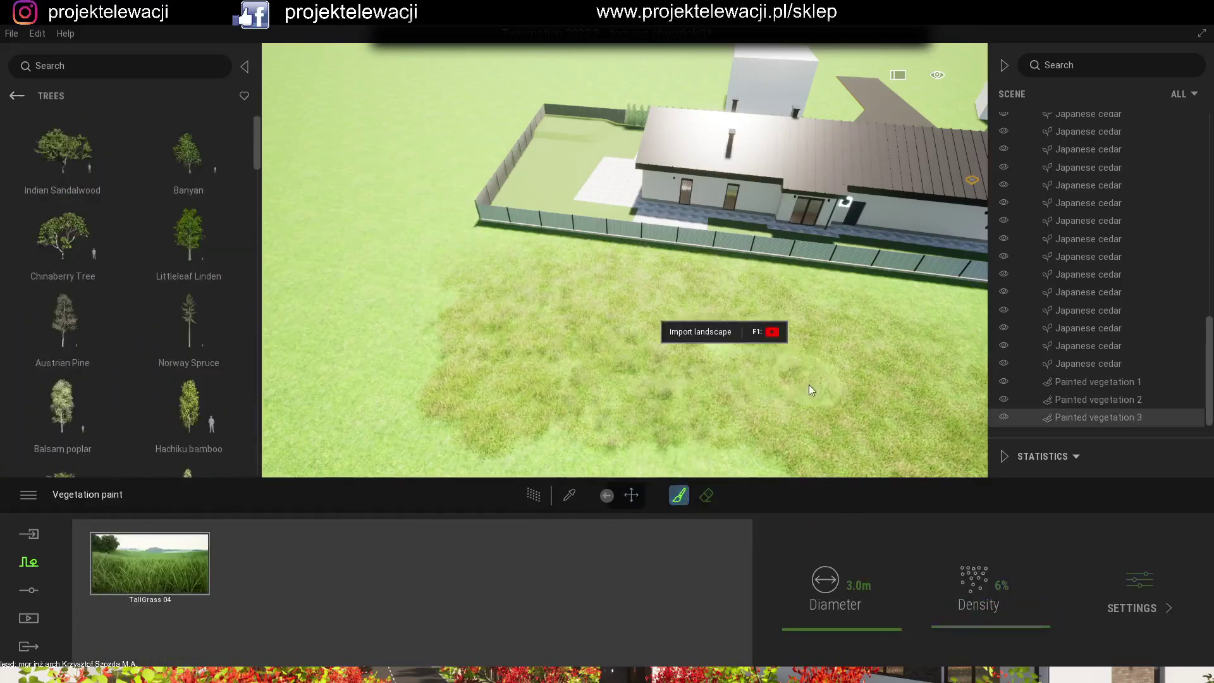
- Select the painted lawn inside the fence and add Clovers 01, Clovers 02, Clovers 03 and Weed 01 to its vegetation set
{"action": "key", "text": "Up"}
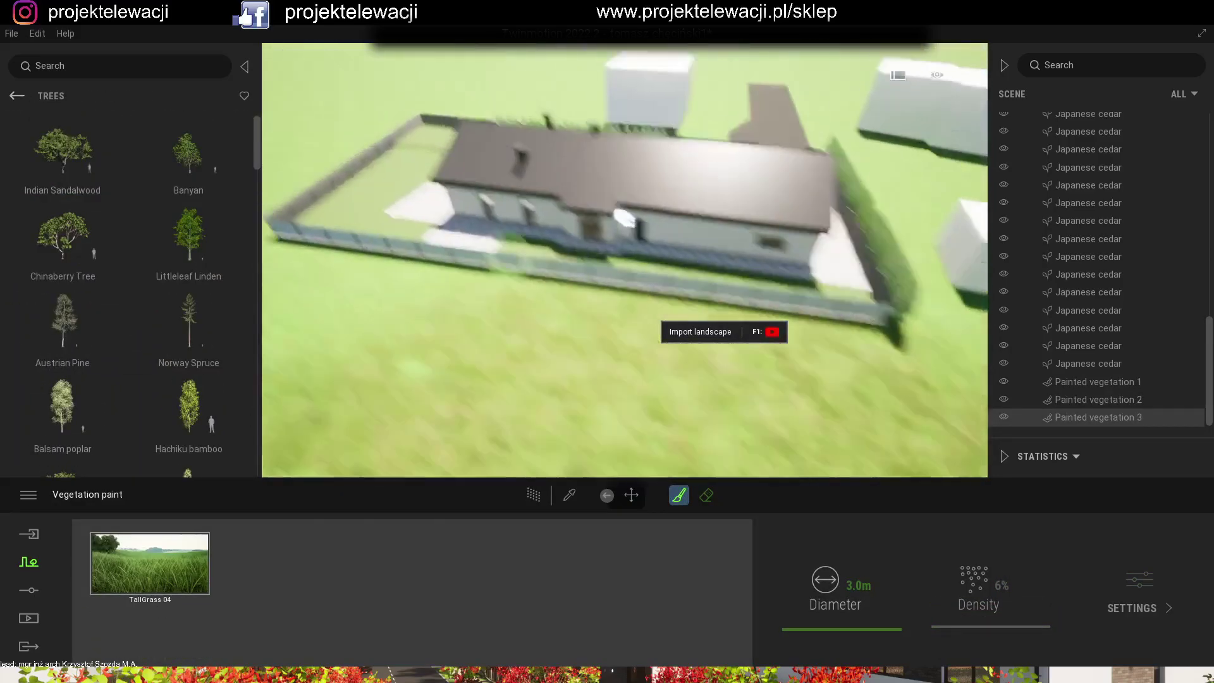
{"action": "key", "text": "Up"}
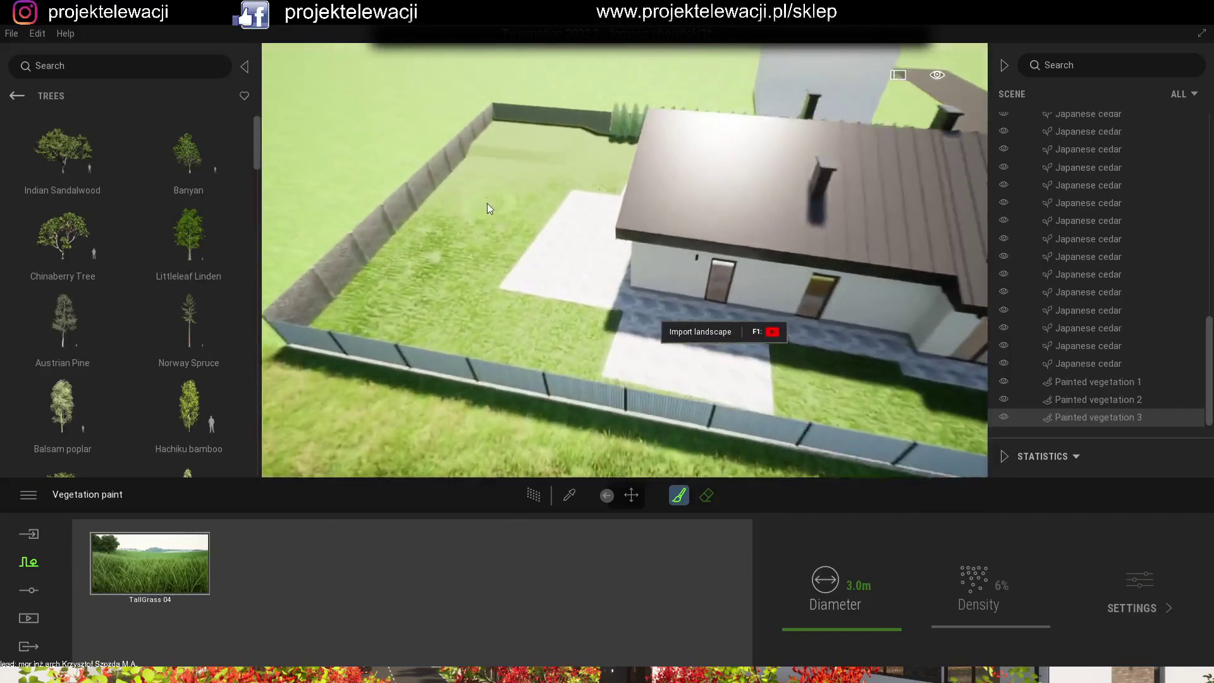
{"action": "key", "text": "Up"}
{"action": "right_click_drag", "start_coordinate": [478, 196], "coordinate": [520, 218]}
{"action": "key", "text": "Escape"}
{"action": "left_click", "coordinate": [584, 278]}
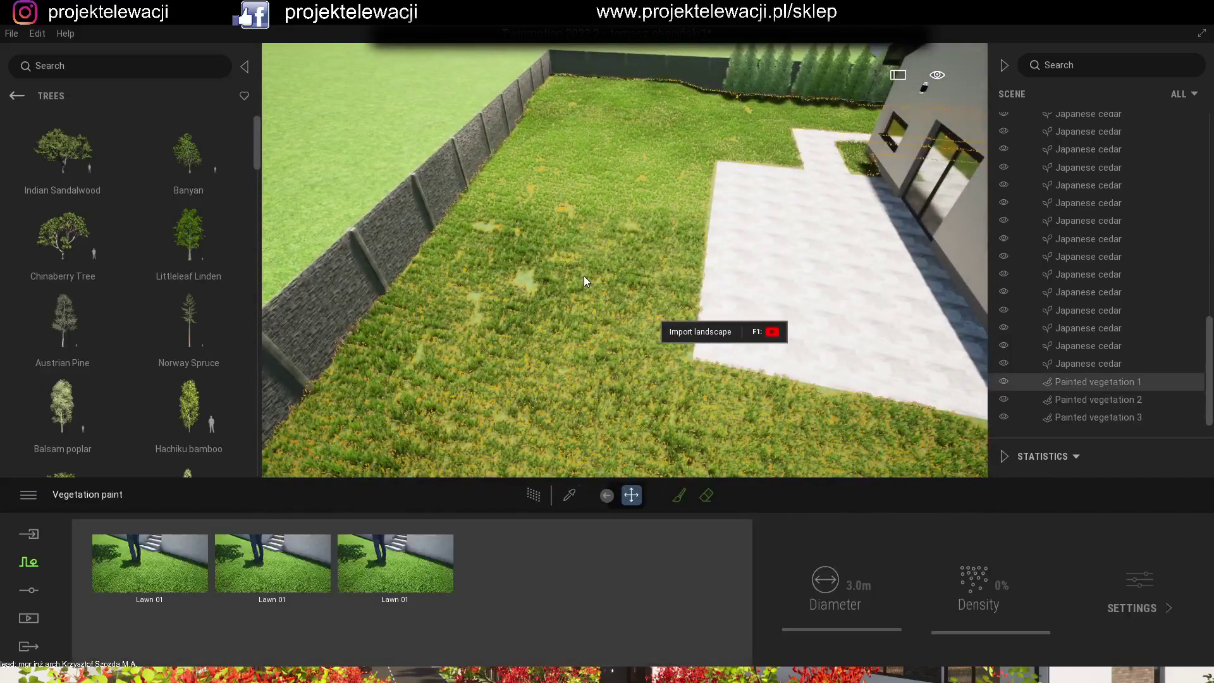
{"action": "left_click", "coordinate": [678, 495]}
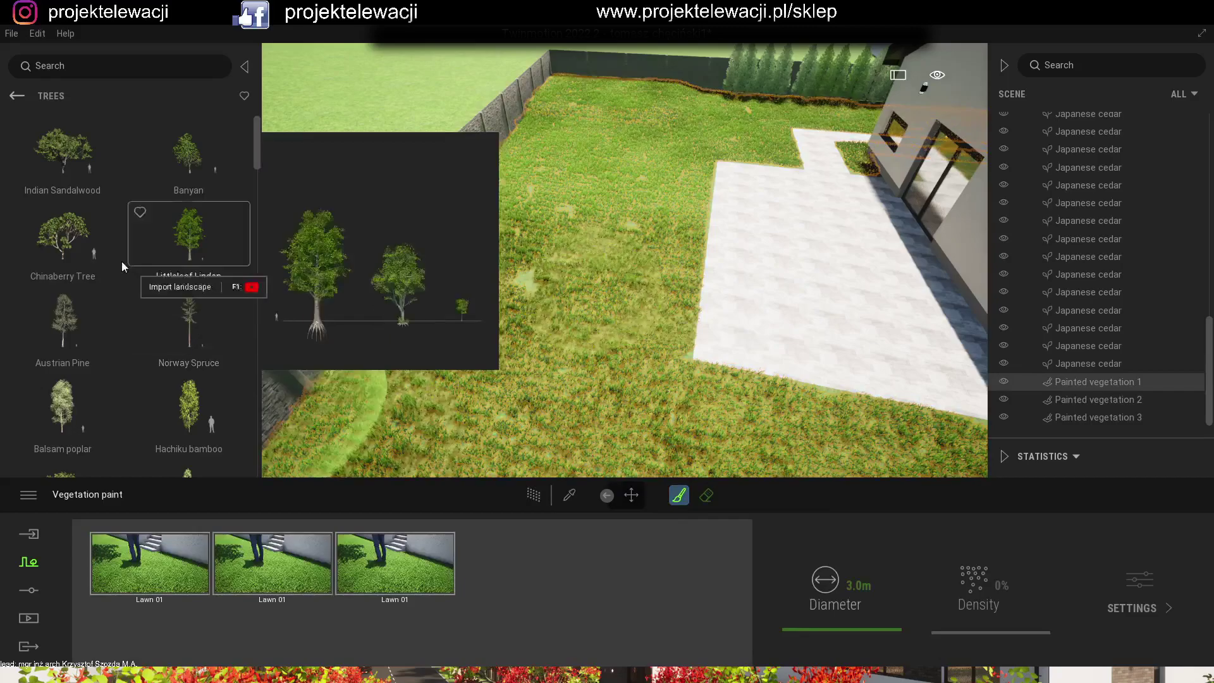
{"action": "left_click", "coordinate": [16, 95]}
{"action": "left_click", "coordinate": [194, 269]}
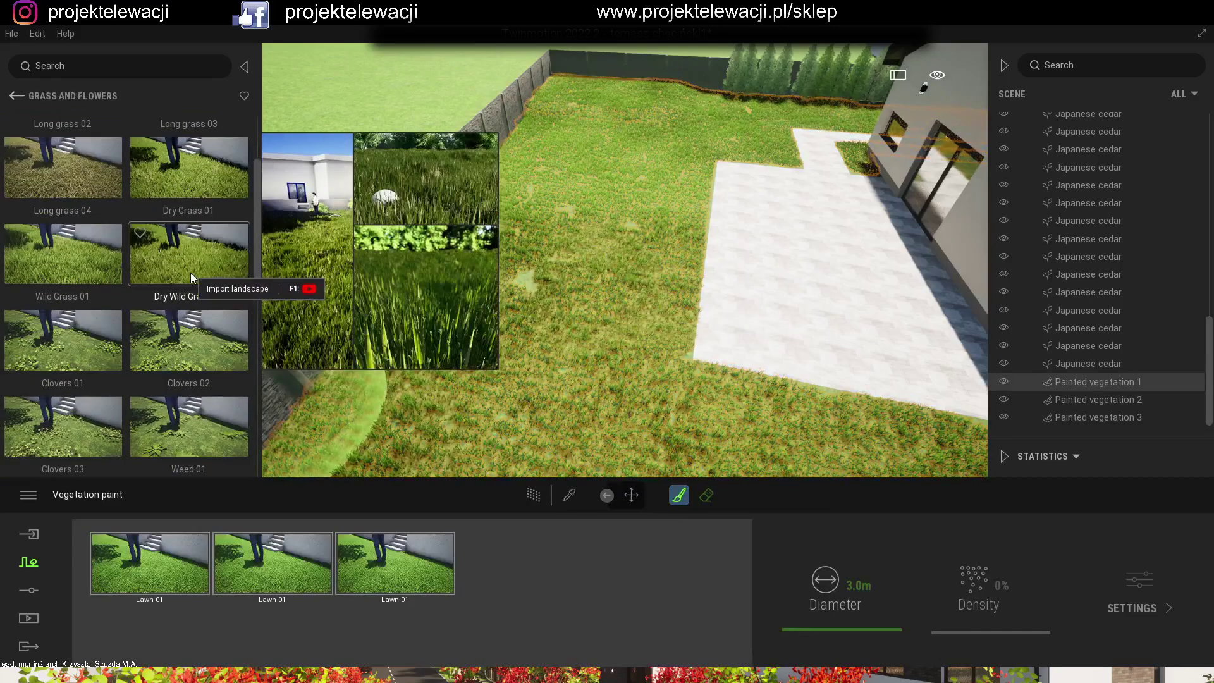
{"action": "scroll", "coordinate": [127, 316], "scroll_direction": "down", "scroll_amount": 1}
{"action": "left_click", "coordinate": [120, 275]}
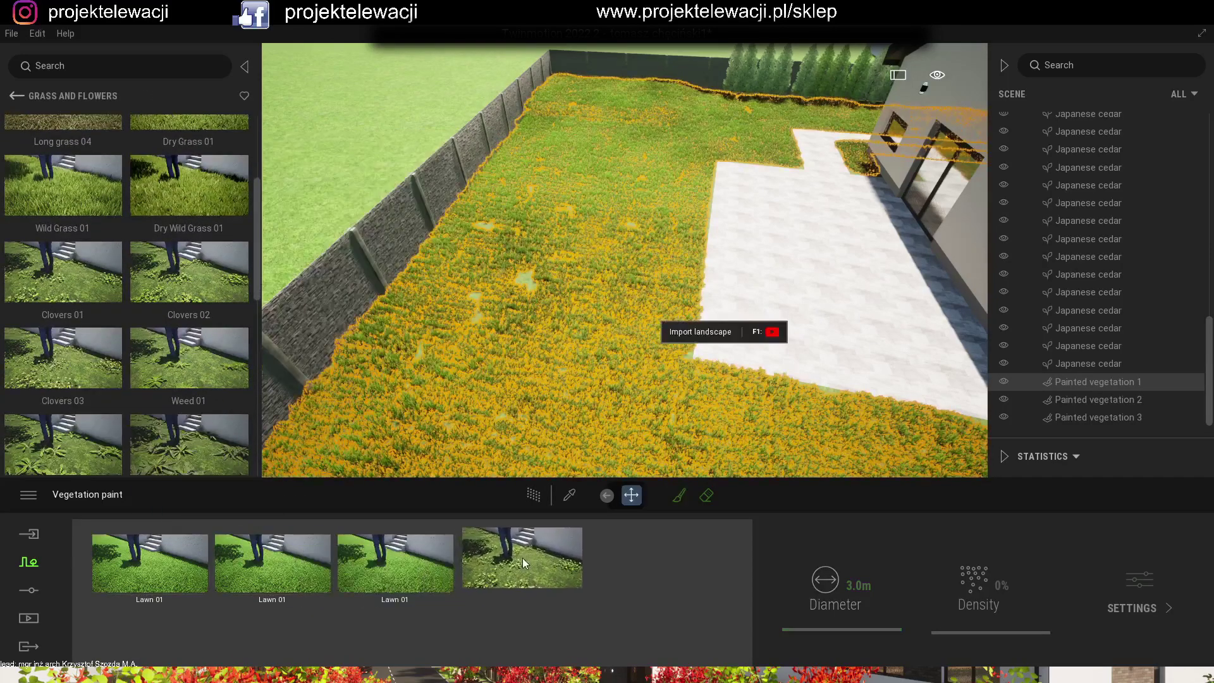
{"action": "mouse_move", "coordinate": [168, 273]}
{"action": "left_mouse_down"}
{"action": "mouse_move", "coordinate": [554, 594]}
{"action": "mouse_move", "coordinate": [648, 552]}
{"action": "left_mouse_up"}
{"action": "left_click_drag", "start_coordinate": [82, 354], "coordinate": [639, 623]}
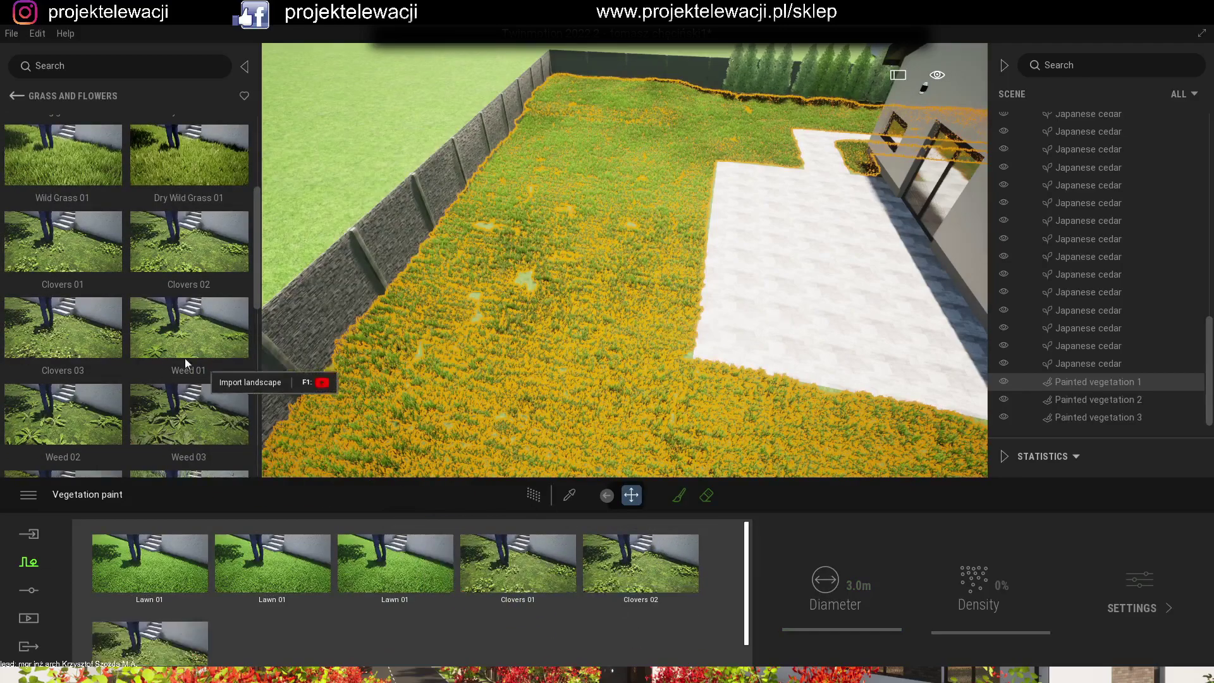
{"action": "left_click", "coordinate": [182, 326]}
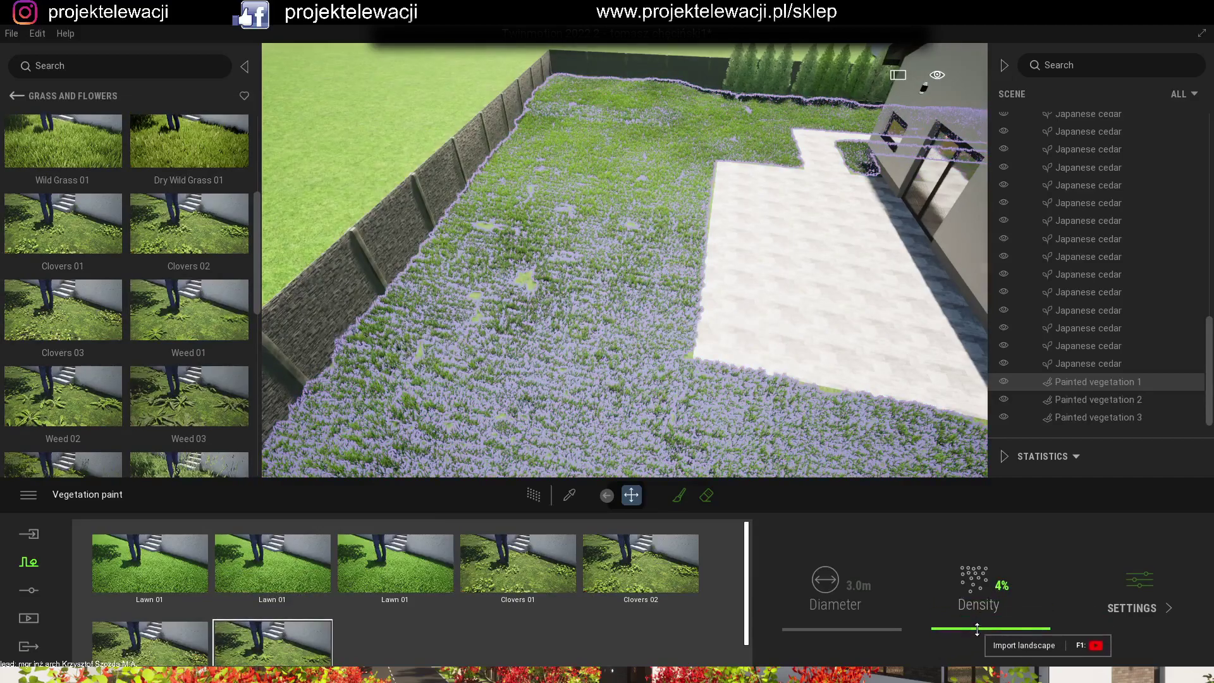
- Set Weed 01 to 4% density and 12% size, Clovers 03 to 5% and 34%, Clovers 02 to 6% density and Clovers 01 to 3%
{"action": "left_click", "coordinate": [1144, 587]}
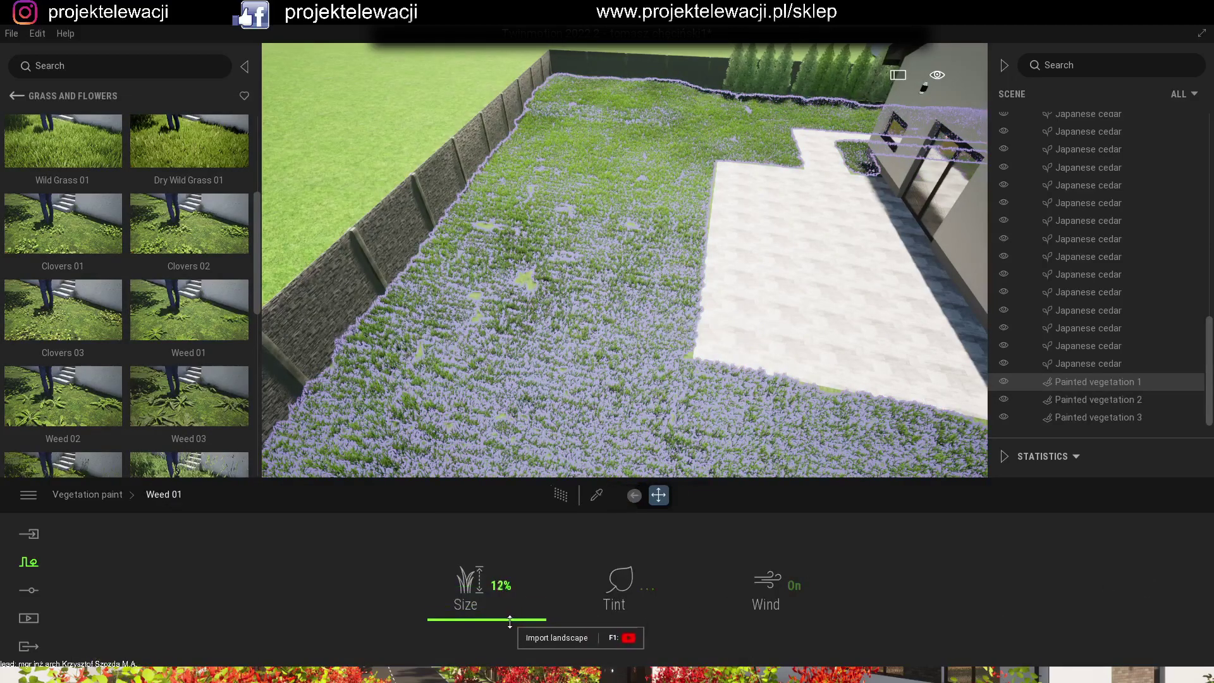
{"action": "left_click", "coordinate": [106, 495]}
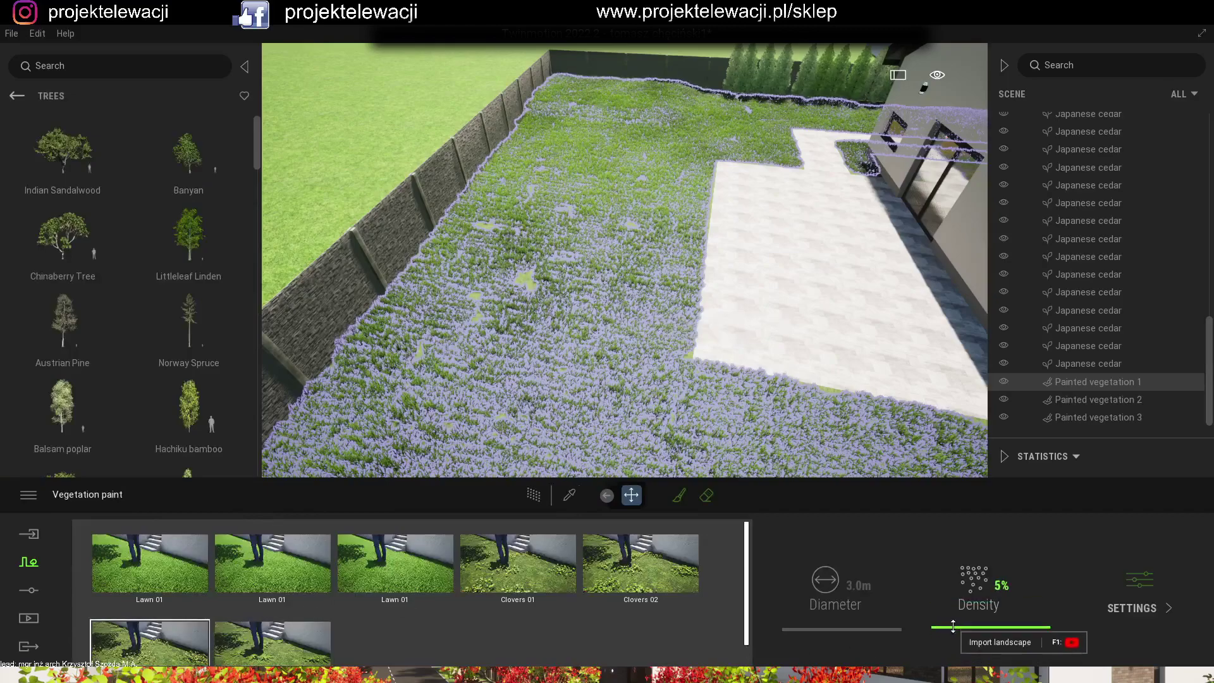
{"action": "left_click", "coordinate": [1143, 588]}
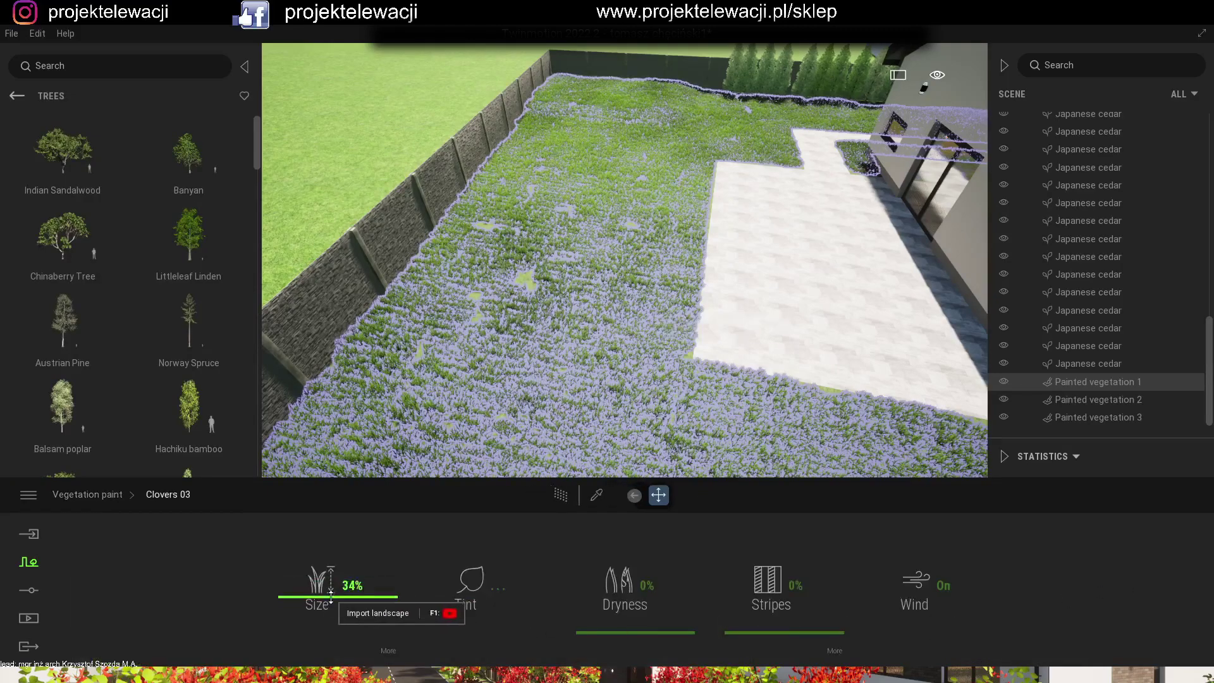
{"action": "left_click", "coordinate": [113, 495]}
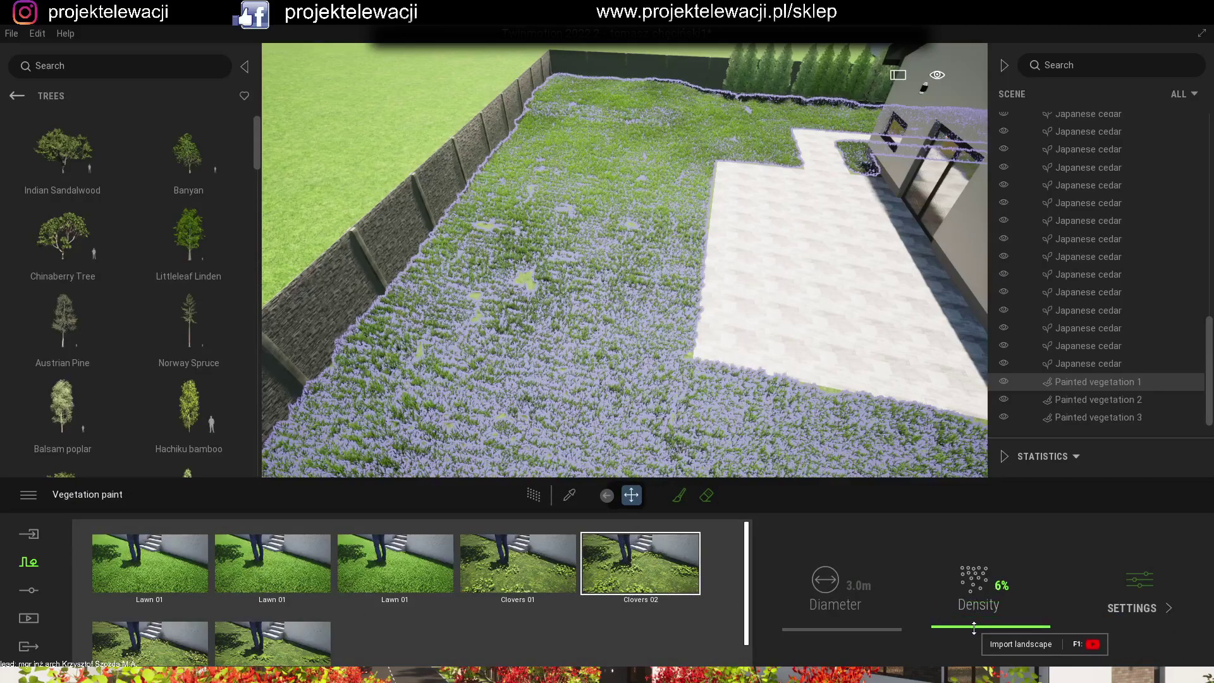
{"action": "left_click", "coordinate": [948, 635]}
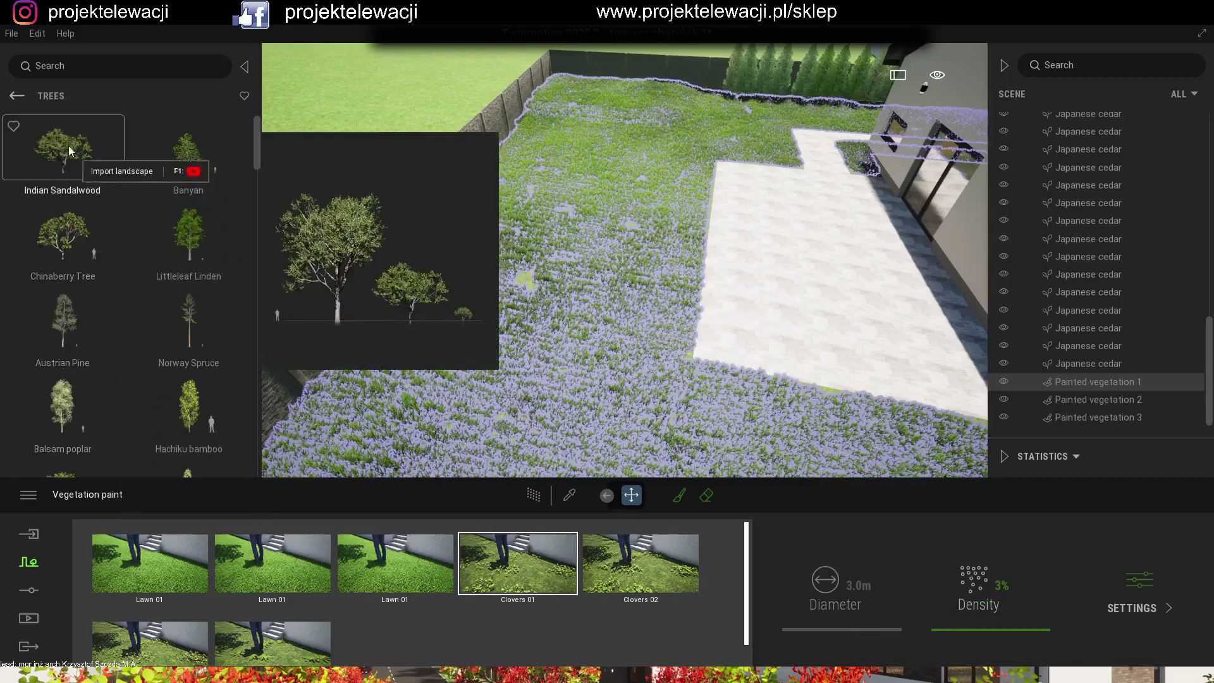
- Add Yarrows to the garden lawn's vegetation set with 4% density and 4% size
{"action": "left_click", "coordinate": [16, 96]}
{"action": "left_click", "coordinate": [196, 260]}
{"action": "scroll", "coordinate": [159, 336], "scroll_direction": "down", "scroll_amount": 6}
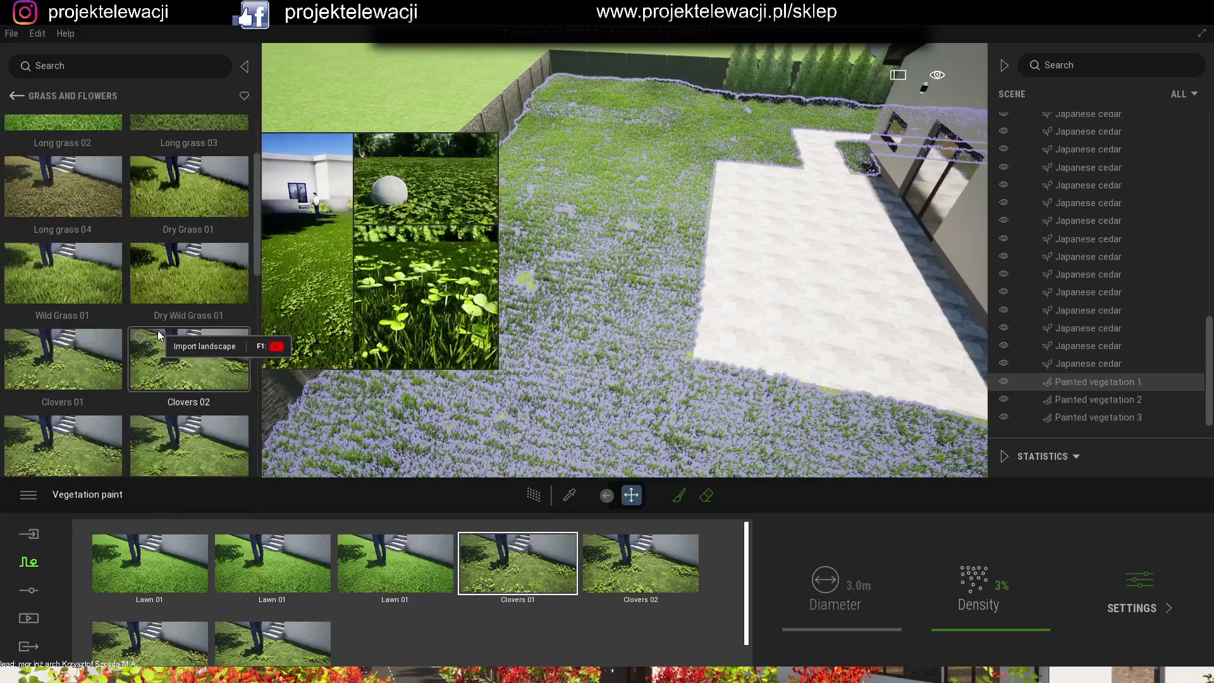
{"action": "scroll", "coordinate": [160, 335], "scroll_direction": "down", "scroll_amount": 3}
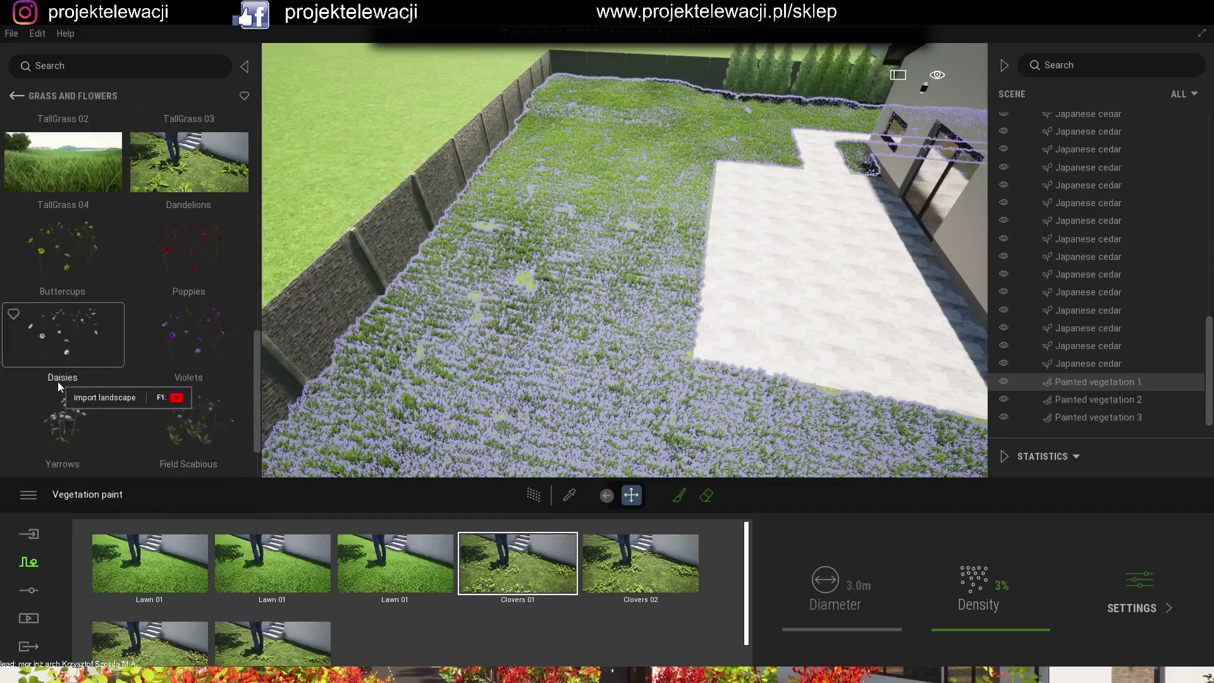
{"action": "left_click_drag", "start_coordinate": [54, 429], "coordinate": [339, 636]}
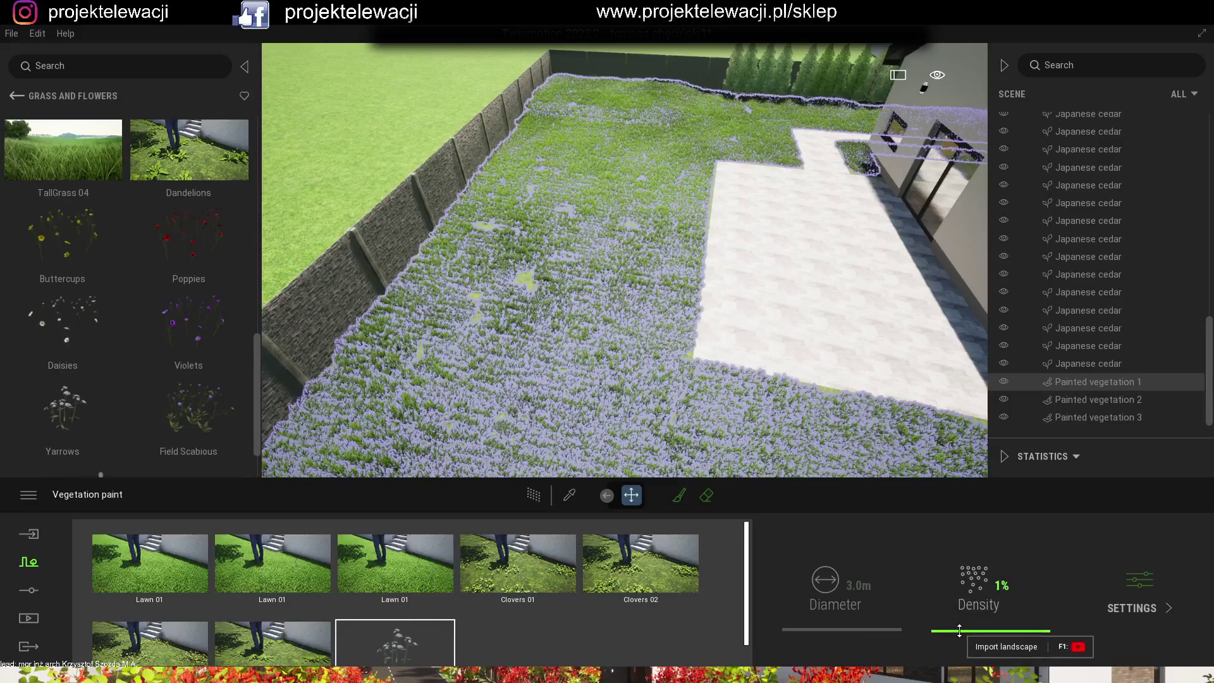
{"action": "left_click", "coordinate": [1146, 598]}
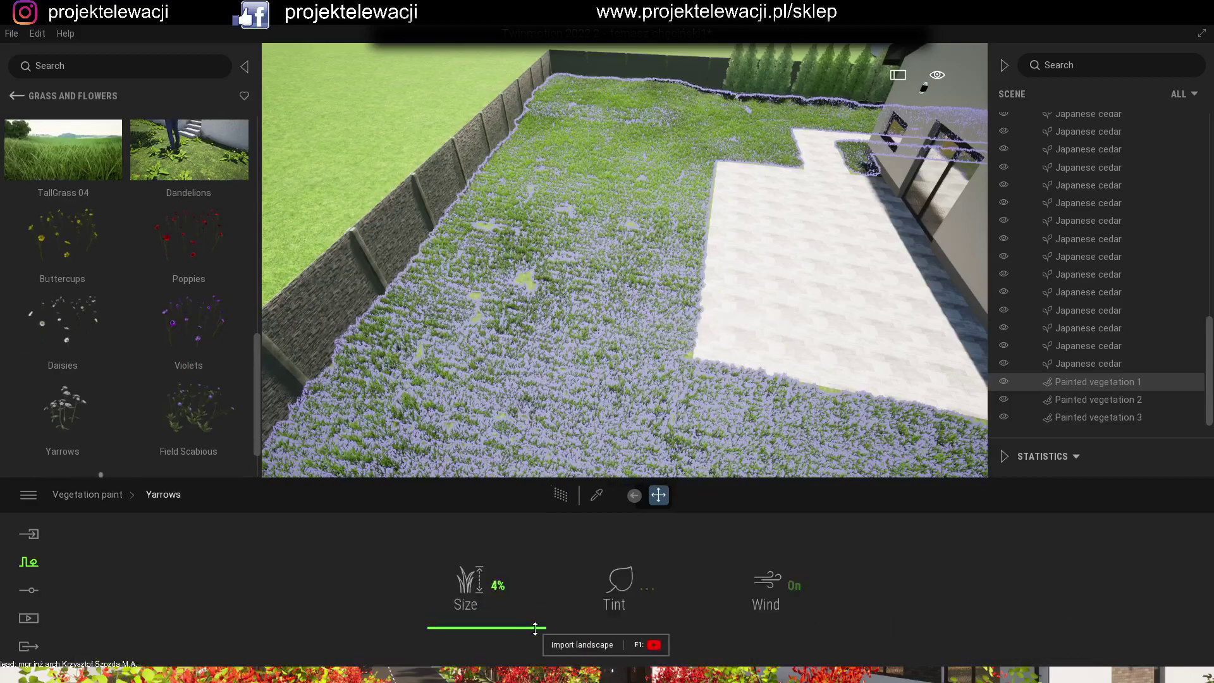
{"action": "left_click", "coordinate": [88, 494]}
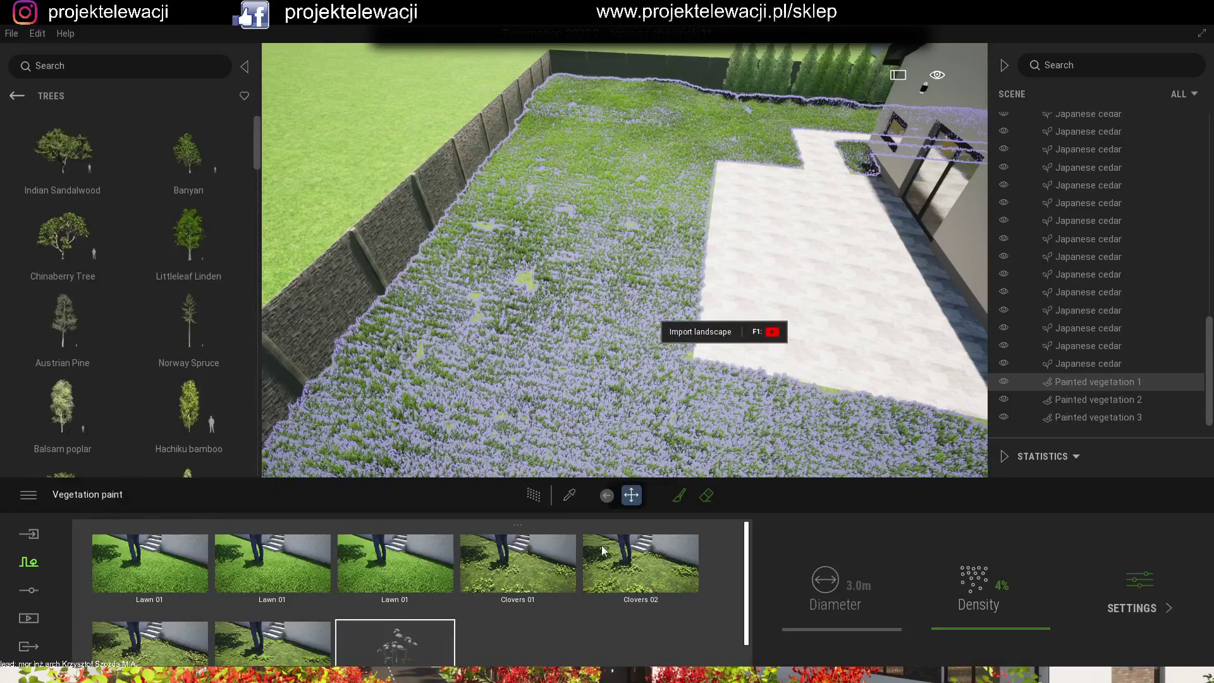
- Set the brush diameter to 2.0 m and paint the clover and yarrow mix over the lawn around the terrace and fence corner
{"action": "left_click", "coordinate": [679, 495]}
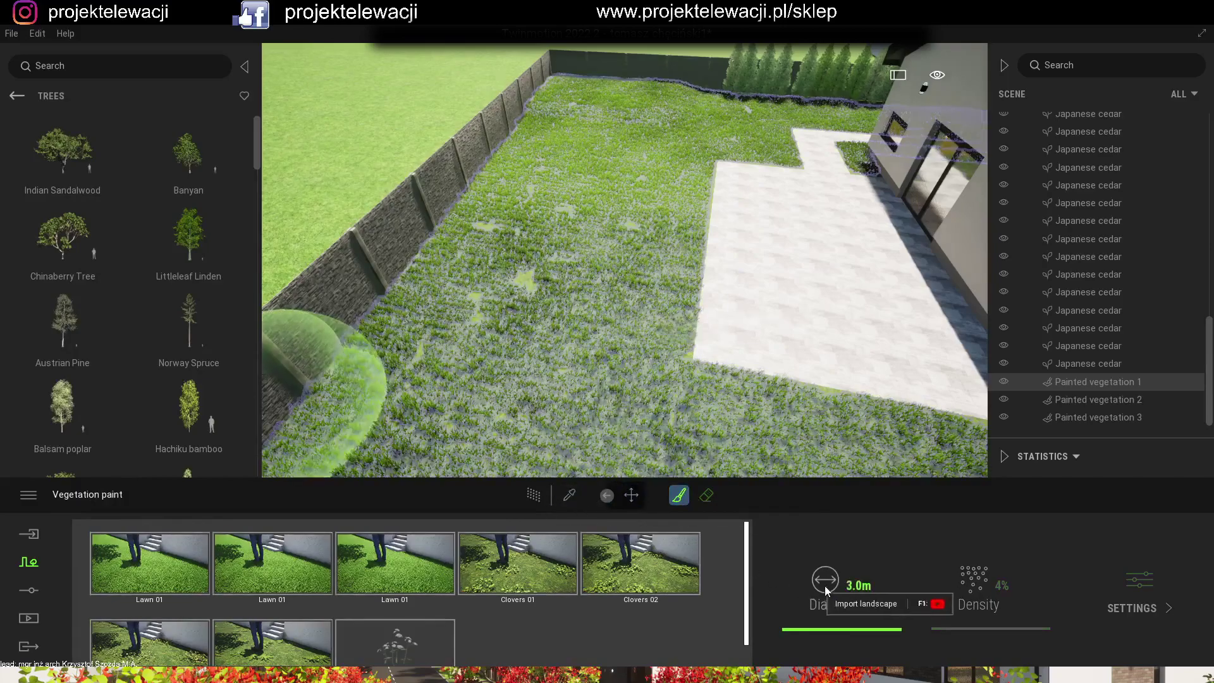
{"action": "key", "text": "Return"}
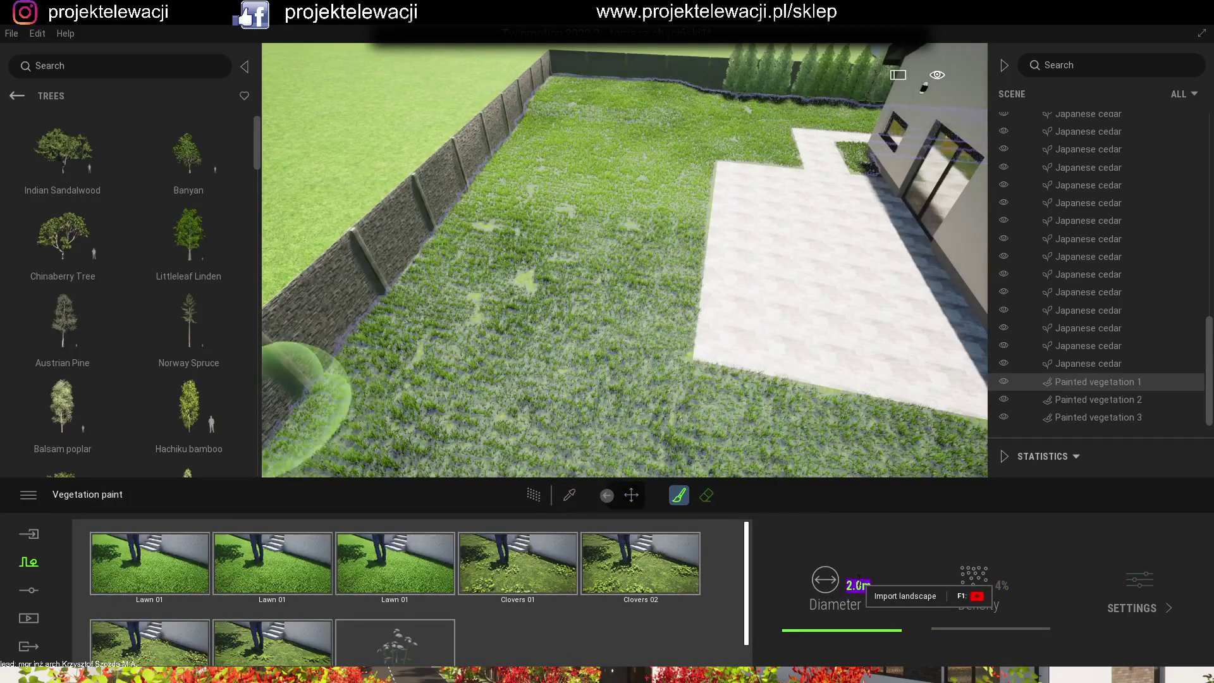
{"action": "mouse_move", "coordinate": [531, 278]}
{"action": "left_mouse_down"}
{"action": "mouse_move", "coordinate": [600, 276]}
{"action": "mouse_move", "coordinate": [489, 352]}
{"action": "left_mouse_up"}
{"action": "middle_click_drag", "start_coordinate": [609, 206], "coordinate": [594, 380]}
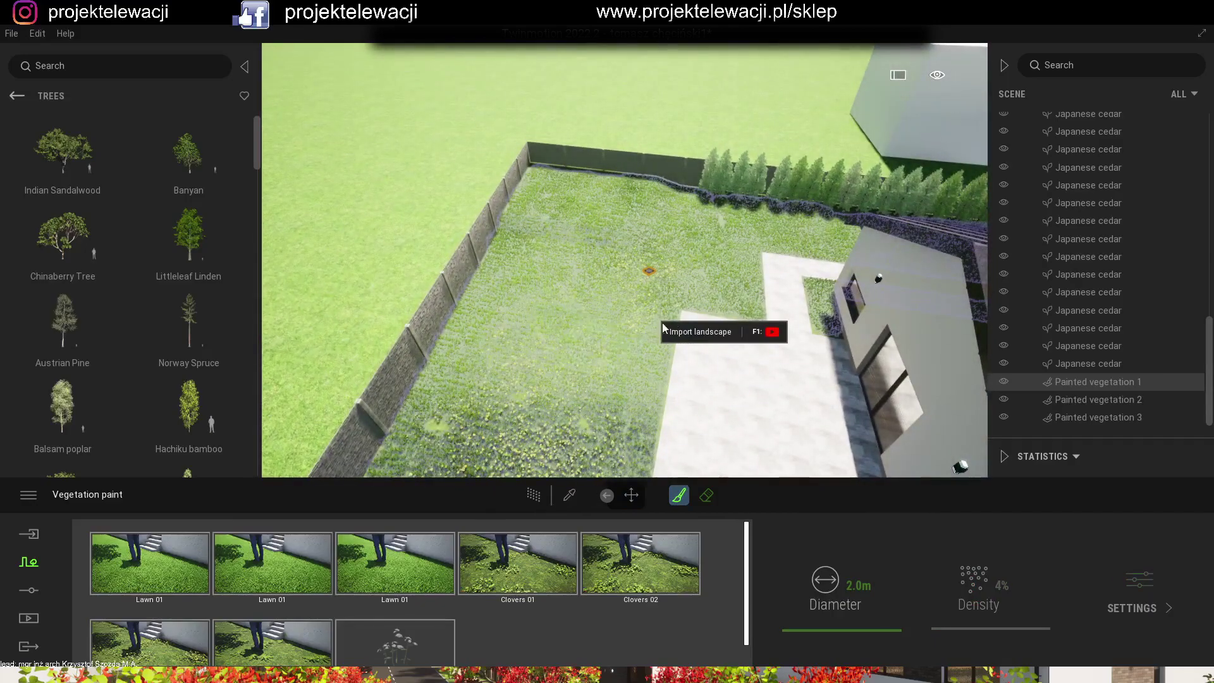
{"action": "middle_click_drag", "start_coordinate": [651, 320], "coordinate": [594, 314], "text": "shift"}
{"action": "middle_click_drag", "start_coordinate": [566, 260], "coordinate": [589, 313]}
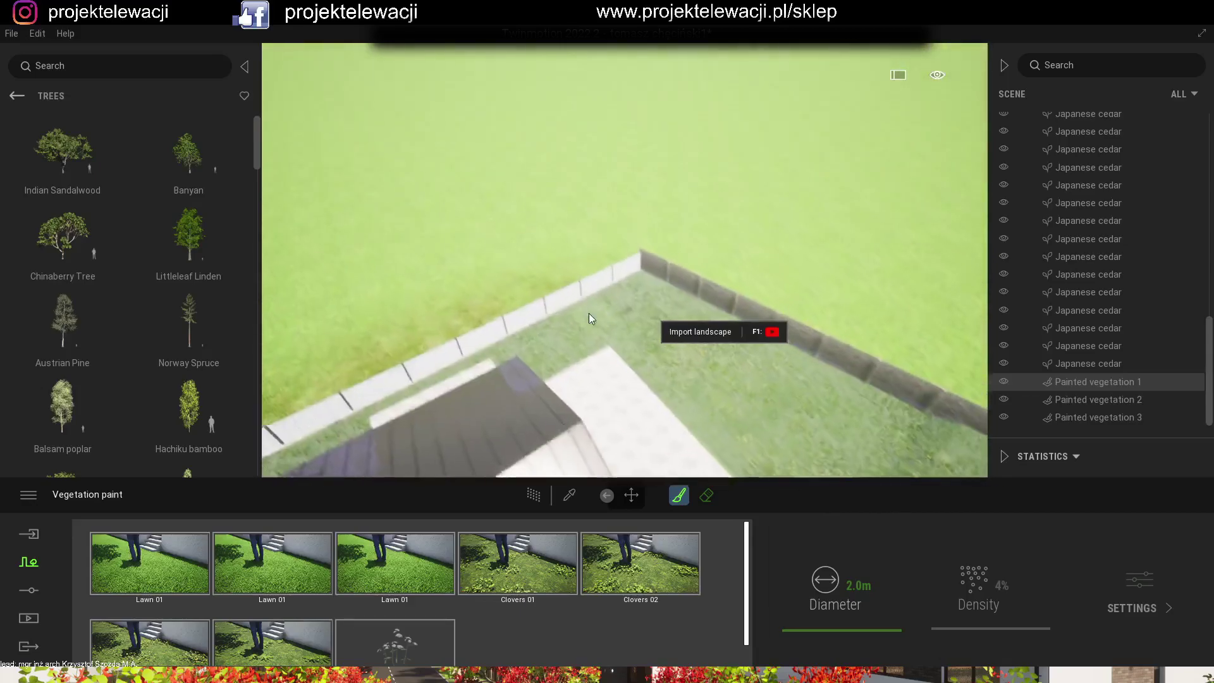
{"action": "left_click_drag", "start_coordinate": [589, 313], "coordinate": [616, 350]}
{"action": "scroll", "coordinate": [617, 349], "scroll_direction": "up", "scroll_amount": 5}
{"action": "middle_click_drag", "start_coordinate": [622, 365], "coordinate": [633, 355], "text": "shift"}
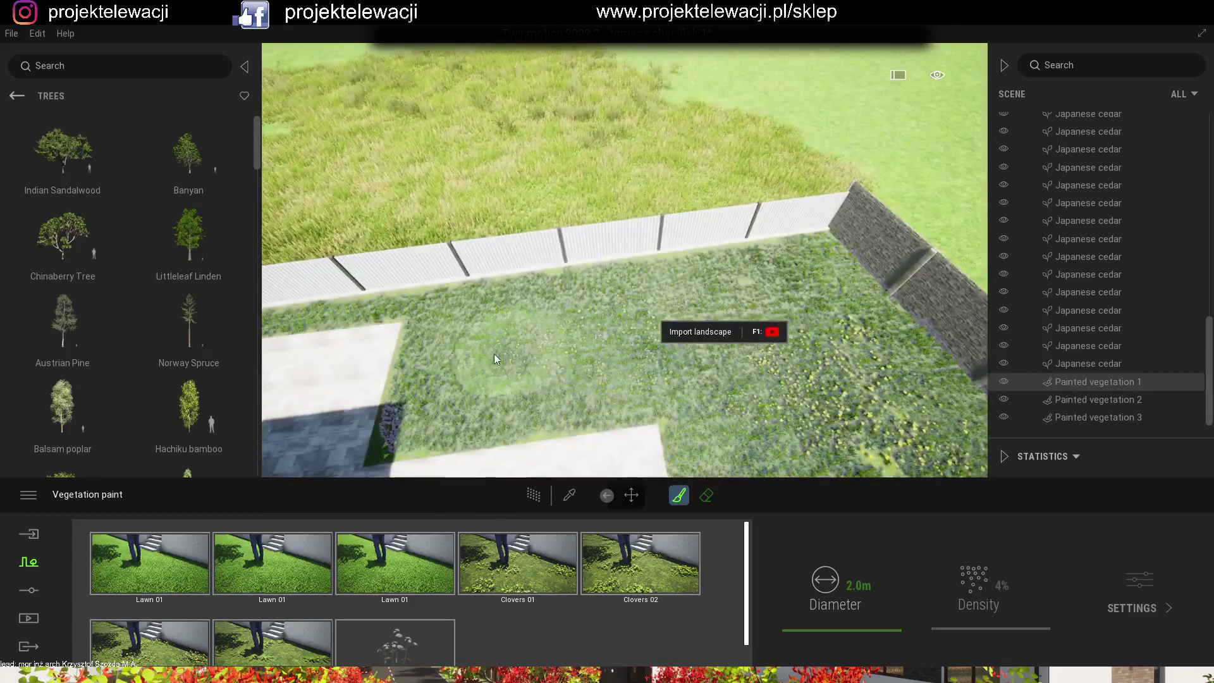
- Paint the vegetation mix along the narrow lawn strip between the house and the white fence
{"action": "mouse_move", "coordinate": [672, 357]}
{"action": "right_mouse_down"}
{"action": "mouse_move", "coordinate": [795, 289]}
{"action": "mouse_move", "coordinate": [483, 327]}
{"action": "mouse_move", "coordinate": [519, 380]}
{"action": "mouse_move", "coordinate": [588, 383]}
{"action": "mouse_move", "coordinate": [566, 320]}
{"action": "mouse_move", "coordinate": [940, 392]}
{"action": "right_mouse_up"}
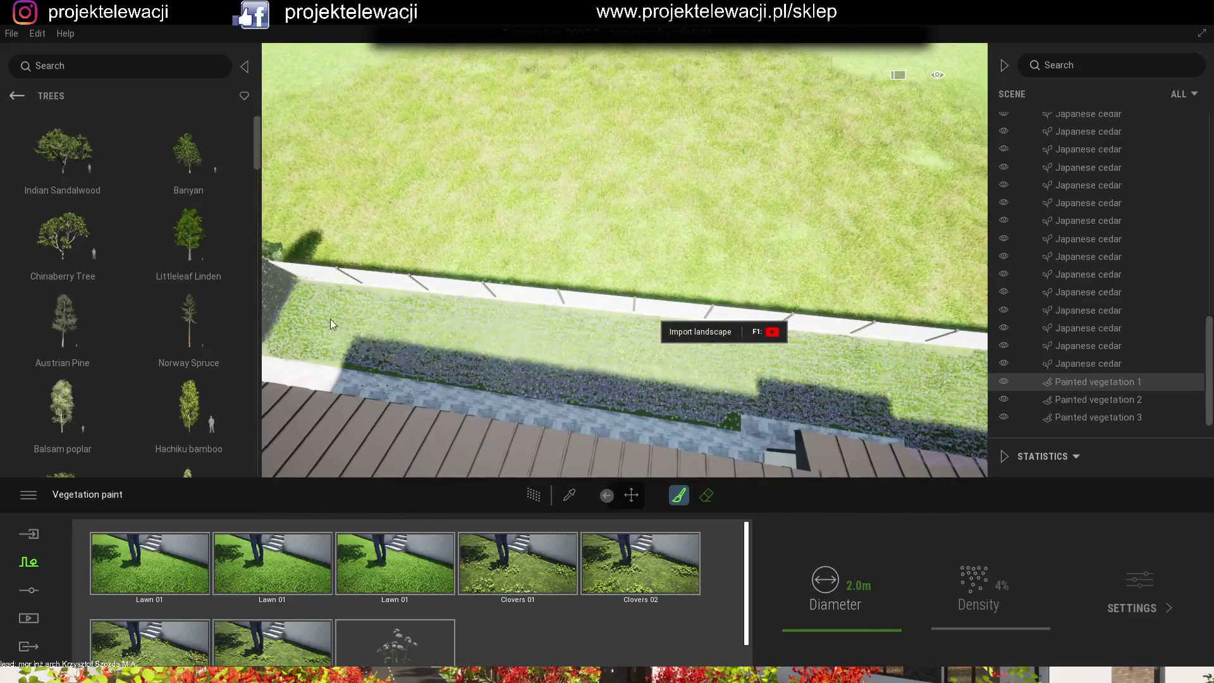
{"action": "scroll", "coordinate": [415, 346], "scroll_direction": "down", "scroll_amount": 2}
{"action": "scroll", "coordinate": [430, 352], "scroll_direction": "up", "scroll_amount": 2}
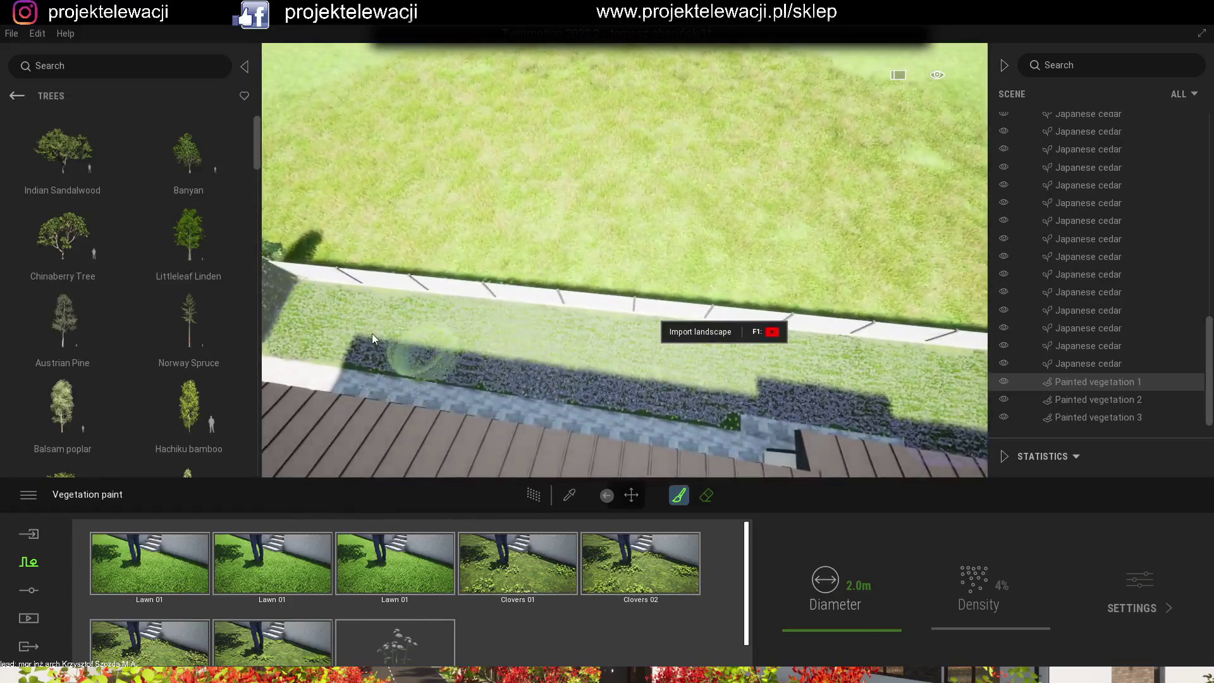
{"action": "middle_click_drag", "start_coordinate": [863, 381], "coordinate": [746, 369]}
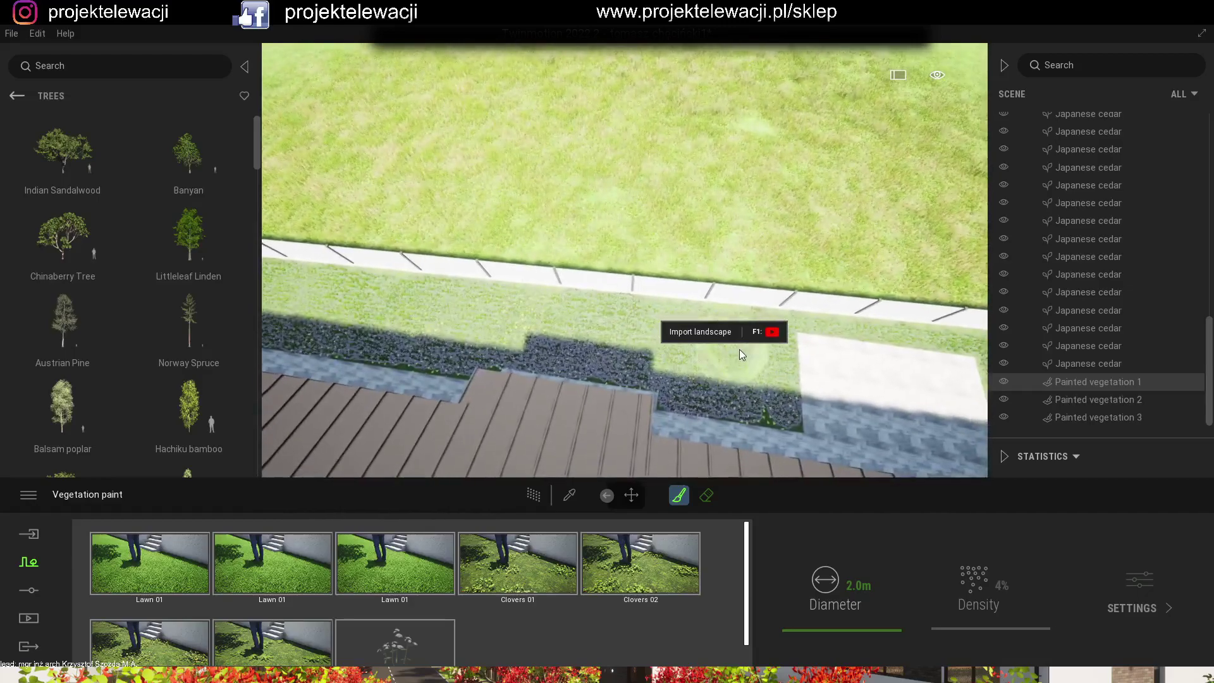
{"action": "scroll", "coordinate": [746, 362], "scroll_direction": "down", "scroll_amount": 5}
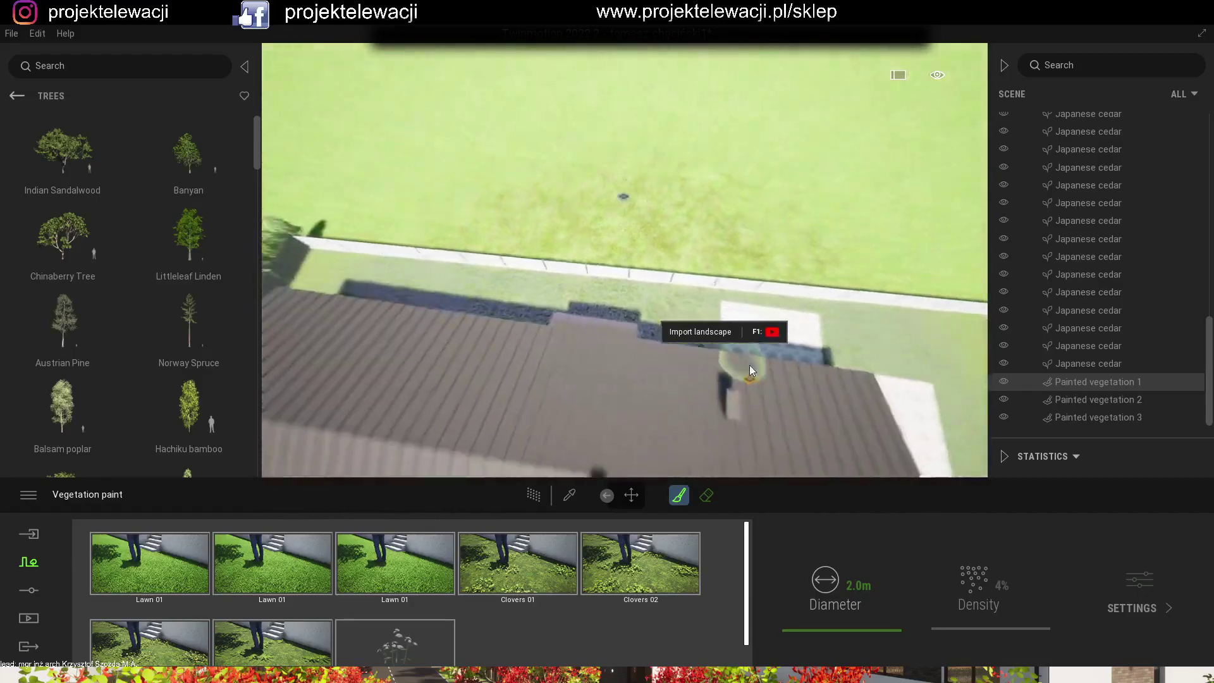
- Paint the vegetation mix over the lawn along the cedar hedge and around the paved path to the house corner
{"action": "mouse_move", "coordinate": [740, 424]}
{"action": "middle_mouse_down"}
{"action": "mouse_move", "coordinate": [607, 359]}
{"action": "mouse_move", "coordinate": [541, 363]}
{"action": "middle_mouse_up"}
{"action": "scroll", "coordinate": [539, 363], "scroll_direction": "up", "scroll_amount": 6}
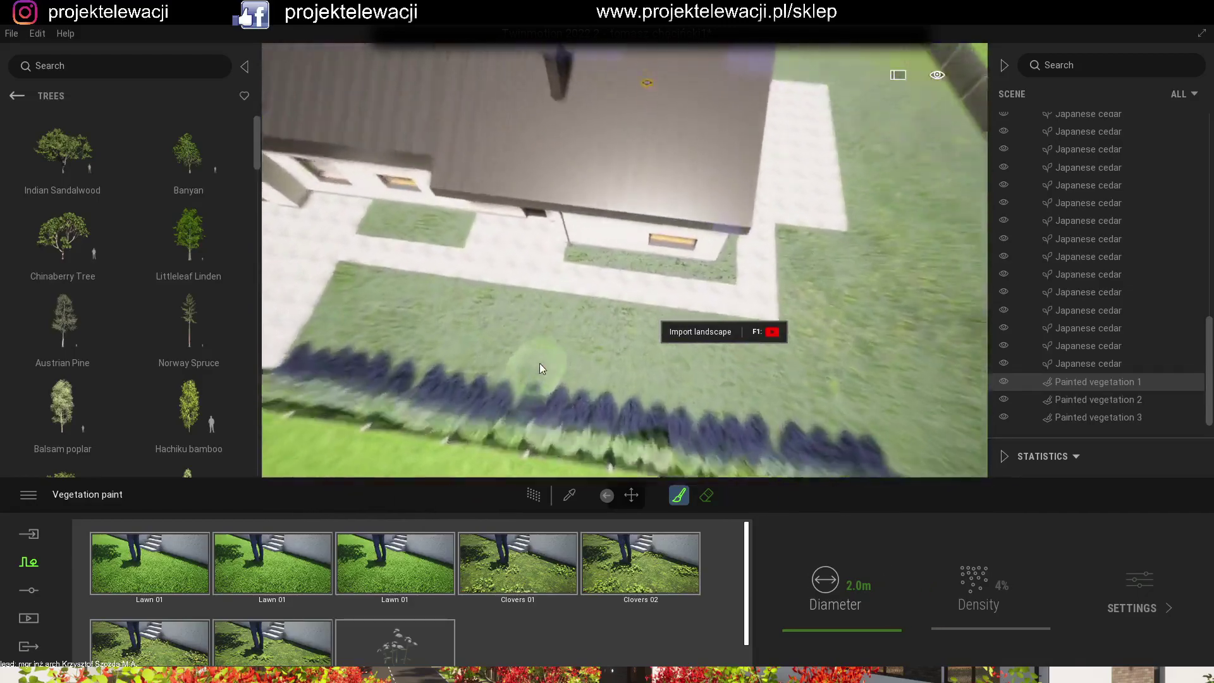
{"action": "middle_click_drag", "start_coordinate": [639, 411], "coordinate": [572, 388]}
{"action": "mouse_move", "coordinate": [790, 411]}
{"action": "middle_mouse_down"}
{"action": "mouse_move", "coordinate": [718, 283]}
{"action": "mouse_move", "coordinate": [714, 322]}
{"action": "mouse_move", "coordinate": [781, 407]}
{"action": "middle_mouse_up"}
{"action": "middle_click_drag", "start_coordinate": [407, 335], "coordinate": [715, 411]}
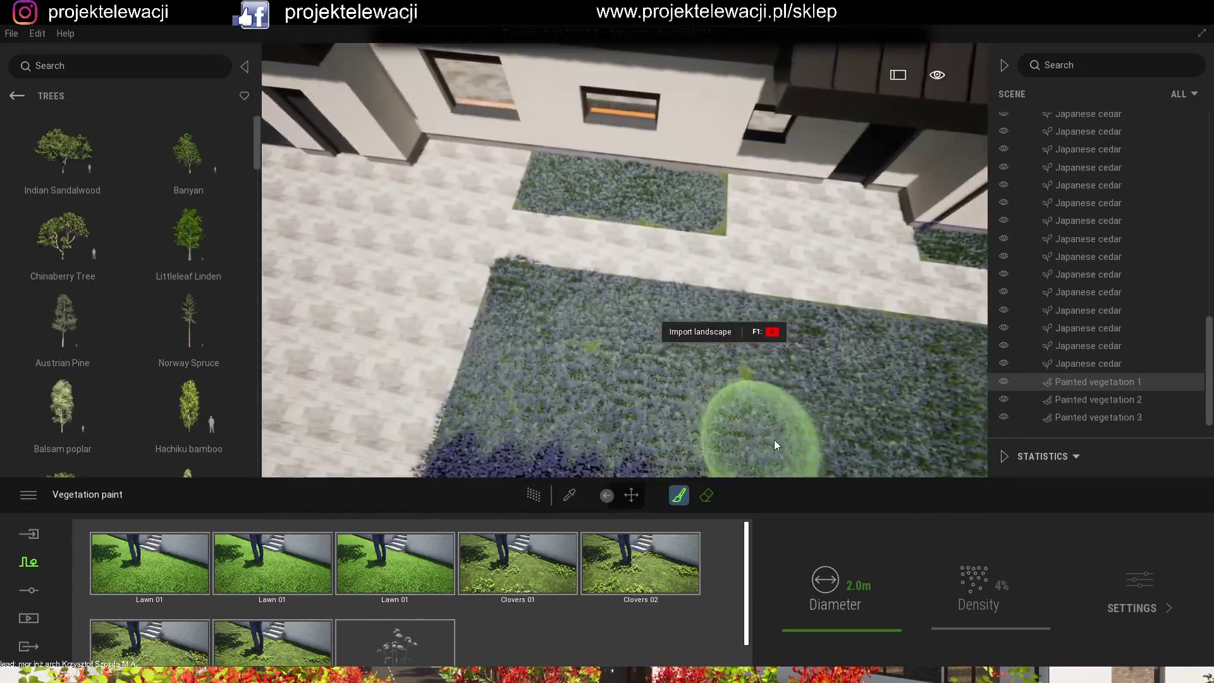
{"action": "mouse_move", "coordinate": [967, 443]}
{"action": "middle_mouse_down"}
{"action": "mouse_move", "coordinate": [860, 411]}
{"action": "mouse_move", "coordinate": [874, 343]}
{"action": "mouse_move", "coordinate": [862, 311]}
{"action": "mouse_move", "coordinate": [775, 287]}
{"action": "middle_mouse_up"}
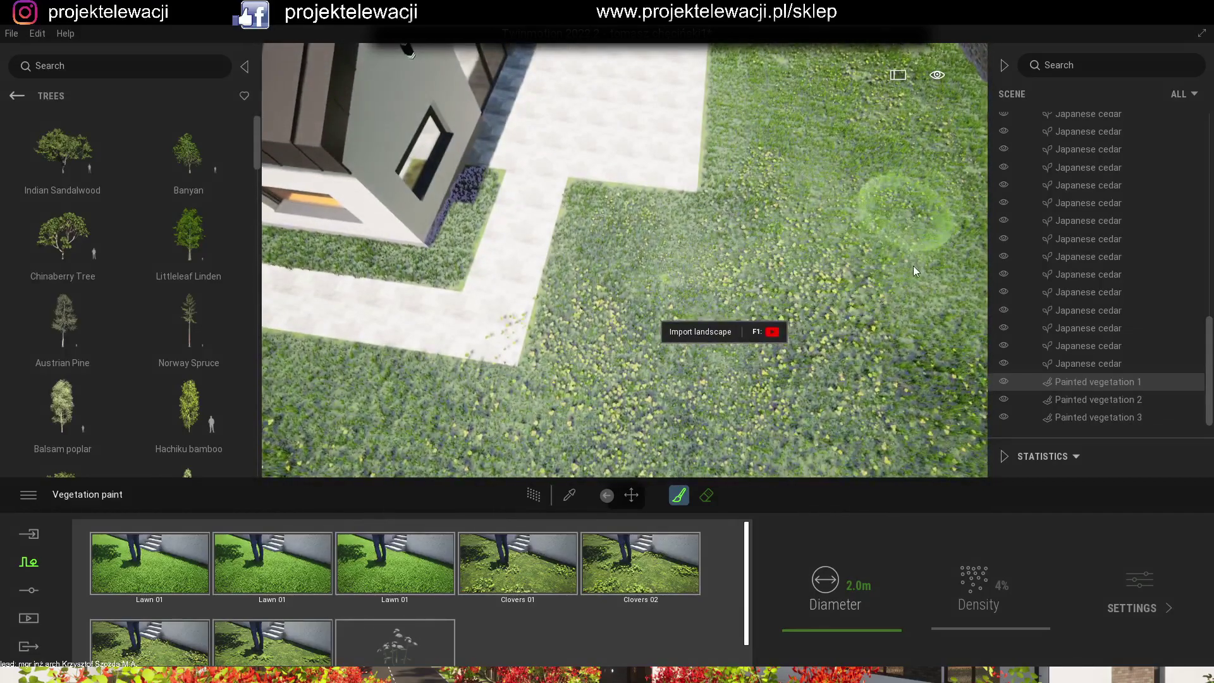
- Erase the clovers spilling onto the paving corner and set the paint brush diameter to 1 m
{"action": "left_click", "coordinate": [707, 495]}
{"action": "mouse_move", "coordinate": [533, 350]}
{"action": "left_mouse_down"}
{"action": "mouse_move", "coordinate": [583, 359]}
{"action": "mouse_move", "coordinate": [566, 412]}
{"action": "mouse_move", "coordinate": [578, 304]}
{"action": "left_mouse_up"}
{"action": "left_click", "coordinate": [679, 495]}
{"action": "left_click", "coordinate": [863, 588]}
{"action": "type", "text": "1"}
{"action": "key", "text": "Return"}
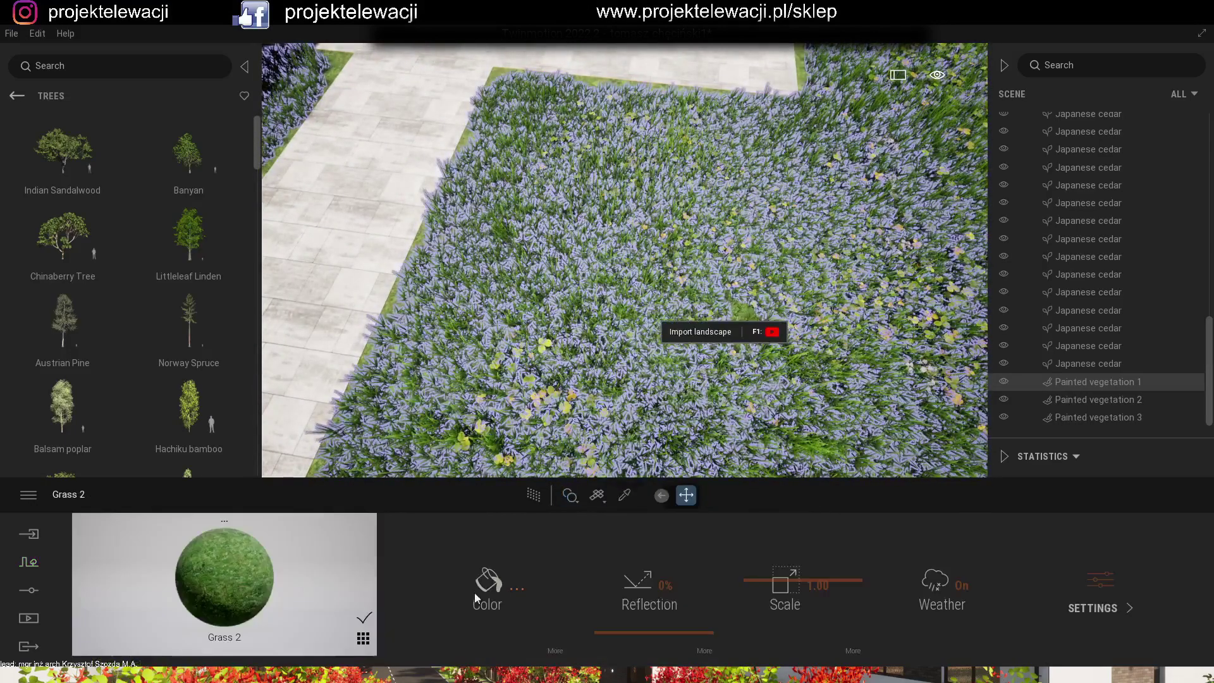
- Open the color setting of the Grass 2 ground material under the lawn
{"action": "left_click", "coordinate": [468, 589]}
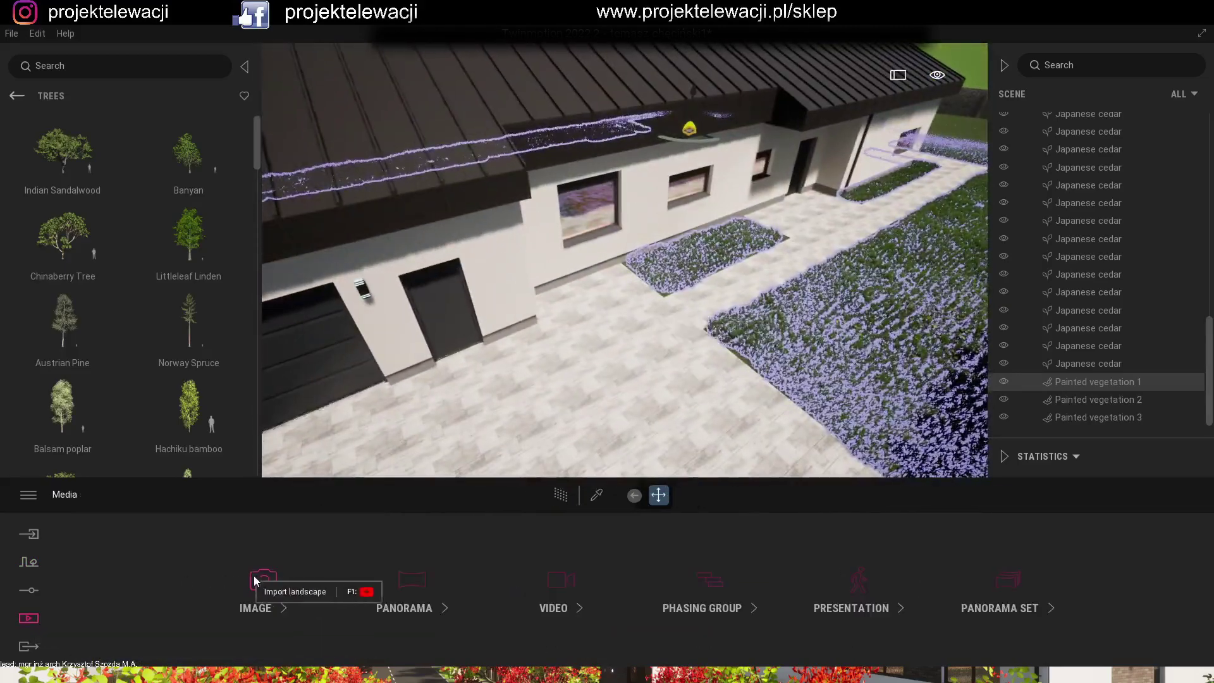
- Frame the house corner with the lawn in the foreground and create a second image from that view
{"action": "left_click", "coordinate": [248, 577]}
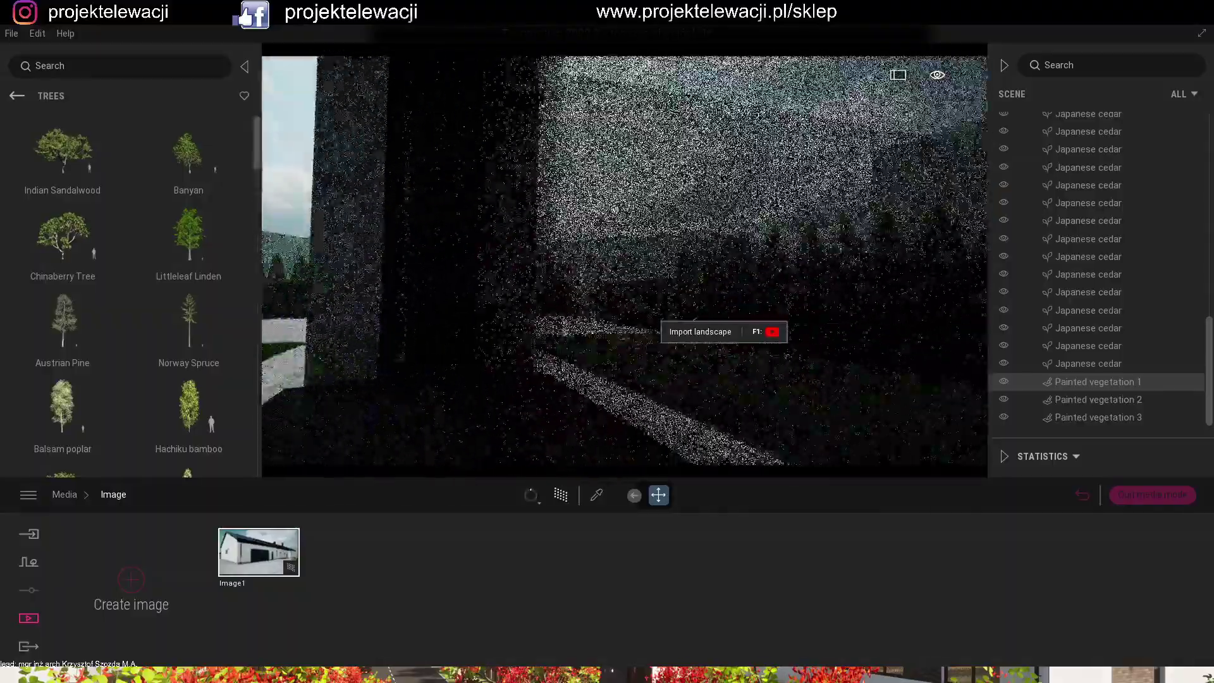
{"action": "scroll", "coordinate": [507, 374], "scroll_direction": "down", "scroll_amount": 10}
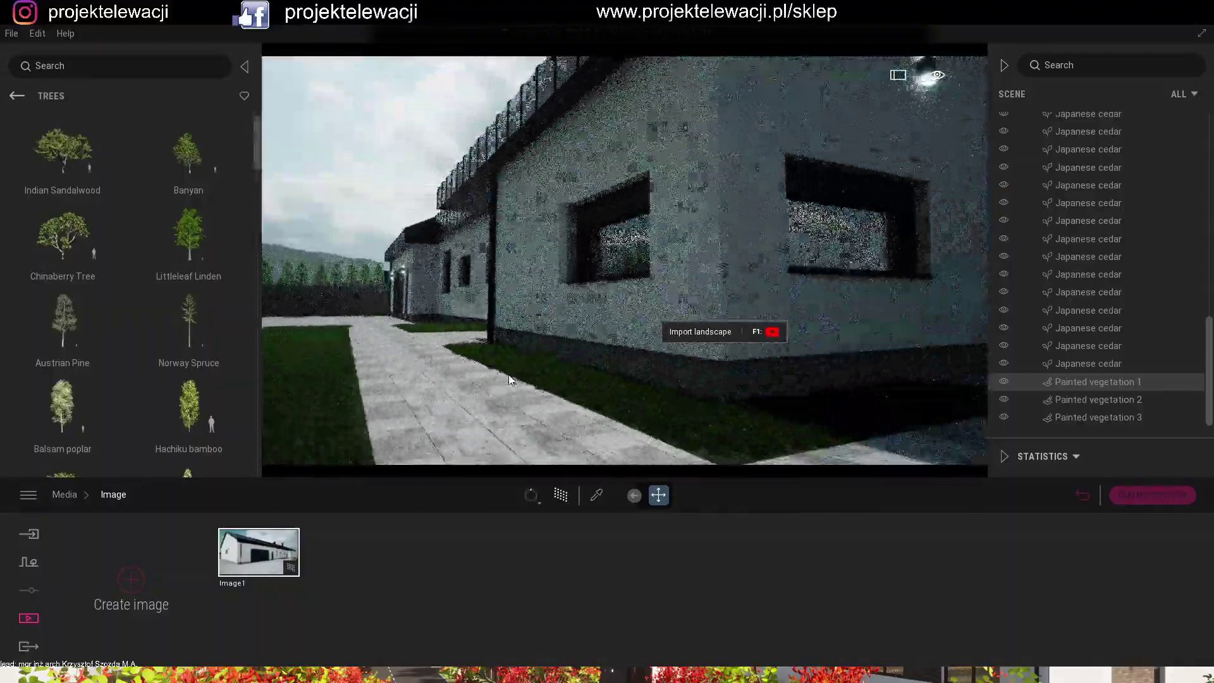
{"action": "middle_click_drag", "start_coordinate": [660, 335], "coordinate": [702, 337]}
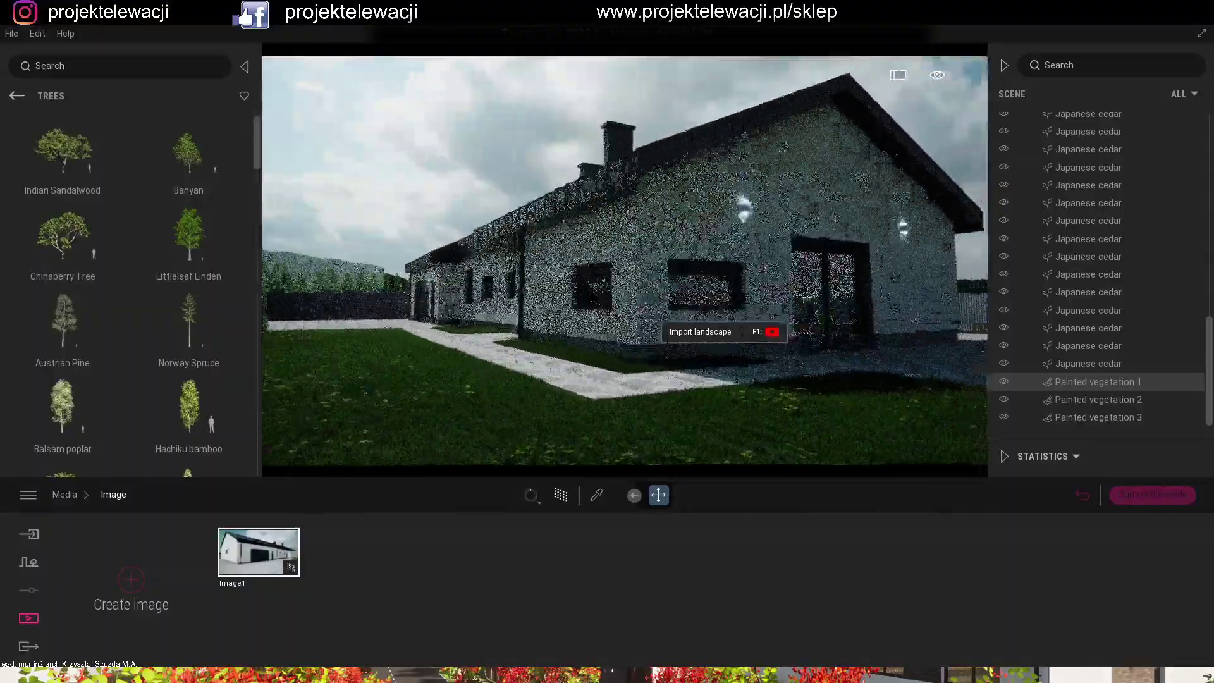
{"action": "right_click_drag", "start_coordinate": [660, 336], "coordinate": [746, 338]}
{"action": "middle_click_drag", "start_coordinate": [664, 337], "coordinate": [708, 338]}
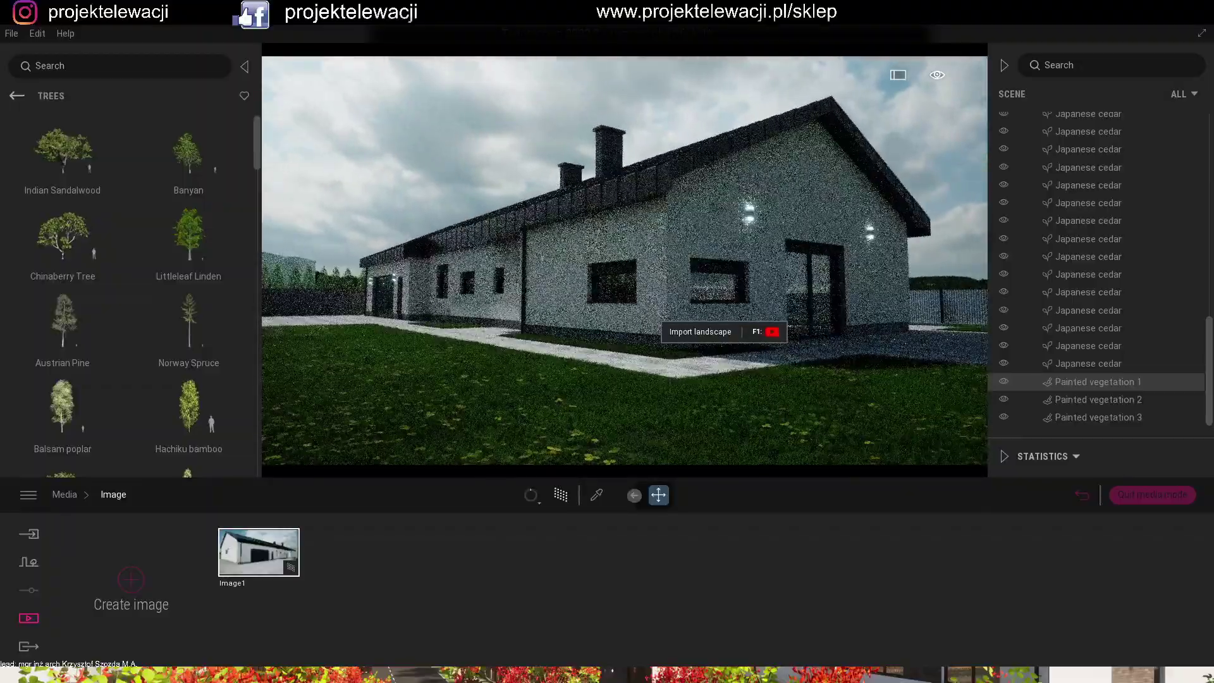
{"action": "left_click", "coordinate": [129, 581]}
{"action": "double_click", "coordinate": [373, 585]}
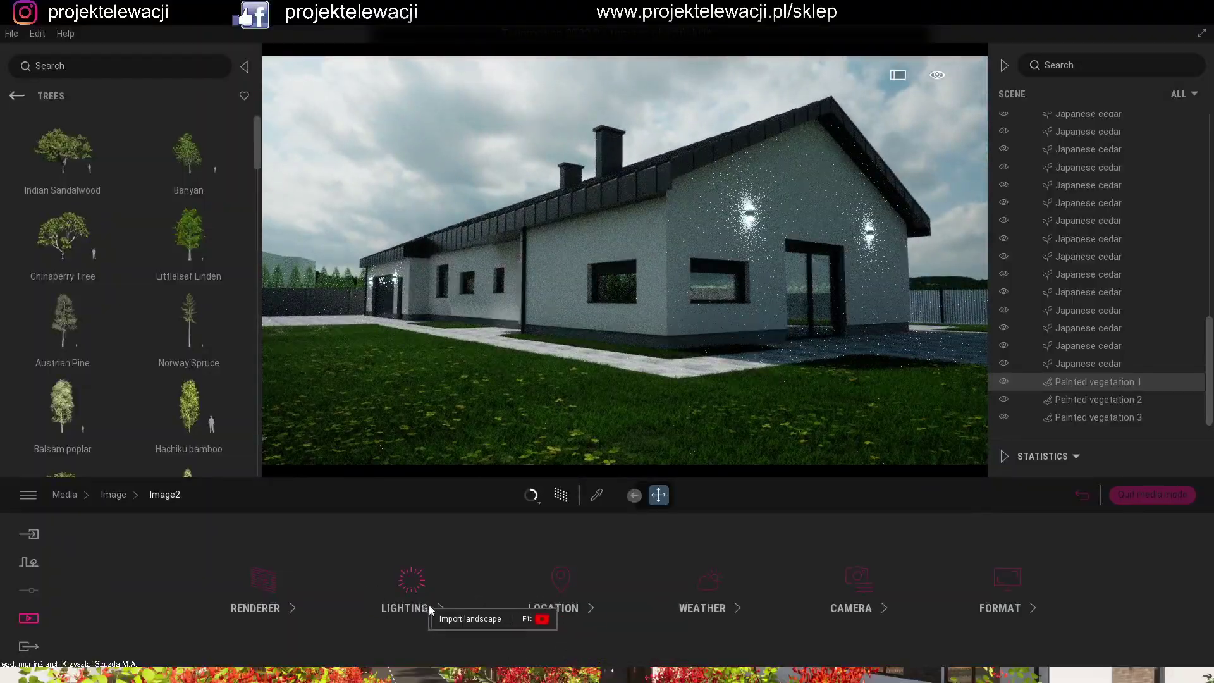
- Rotate the new image's Noon Cloudy 10 skydome to bring sunlight onto the house walls and set its intensity to 2.00
{"action": "left_click", "coordinate": [399, 609]}
{"action": "left_click", "coordinate": [320, 647]}
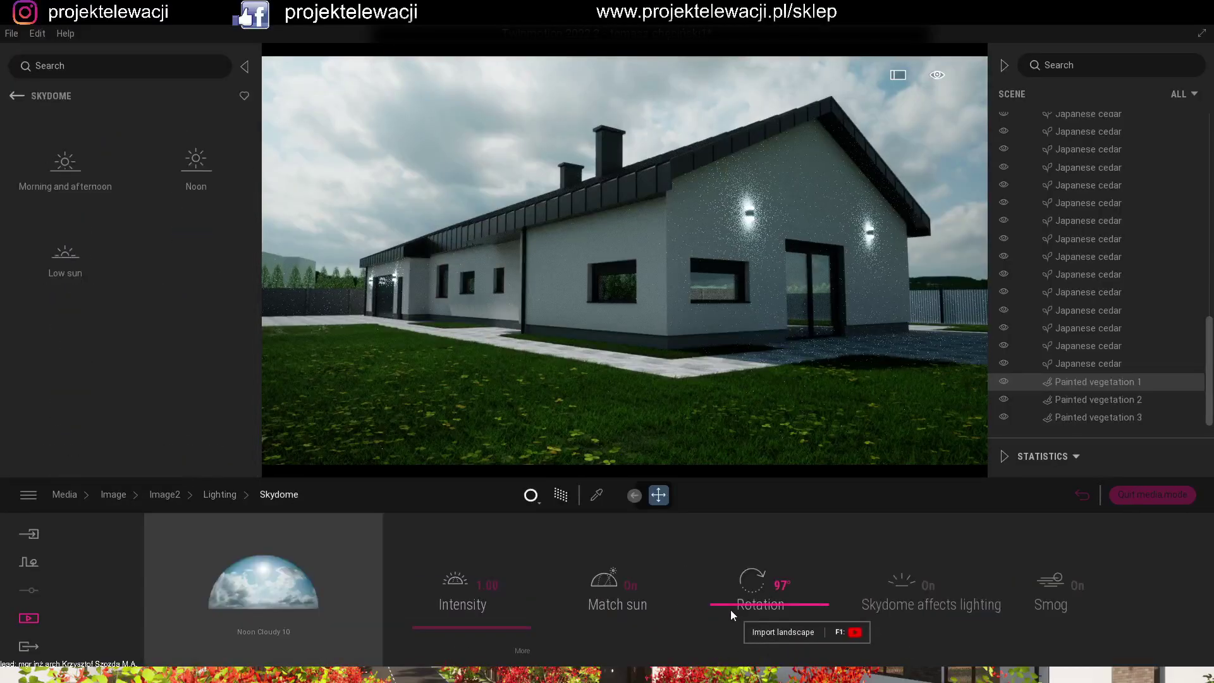
{"action": "left_click_drag", "start_coordinate": [732, 591], "coordinate": [736, 577]}
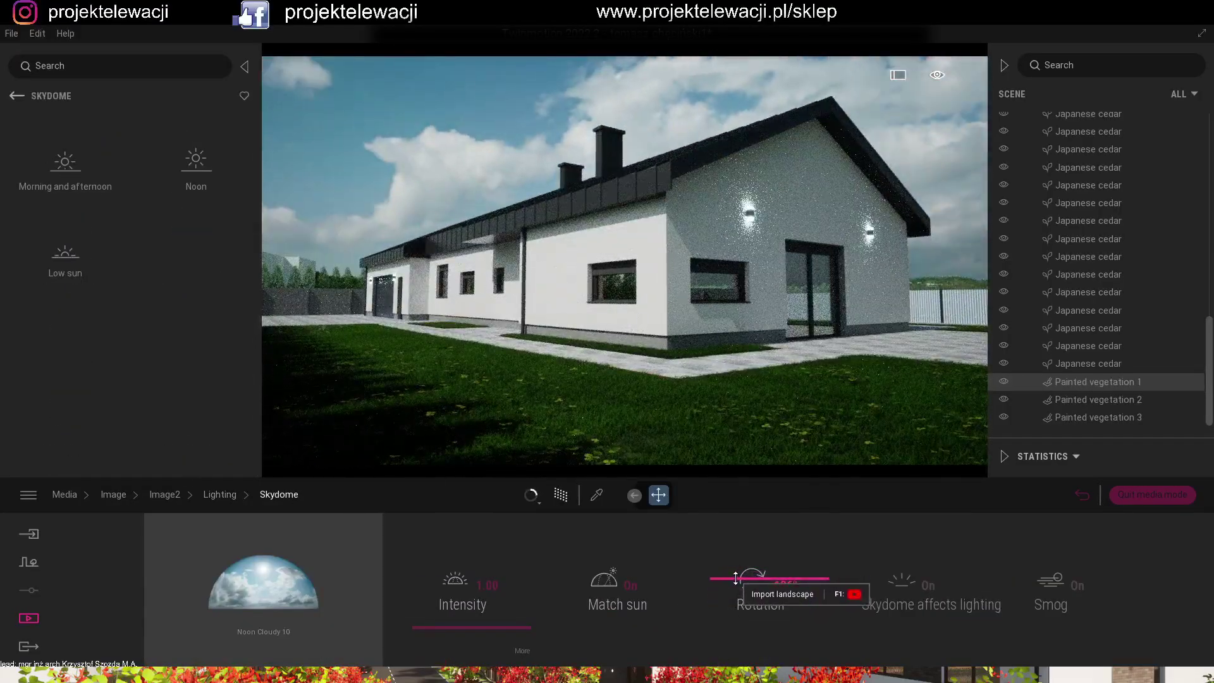
{"action": "left_click", "coordinate": [500, 588]}
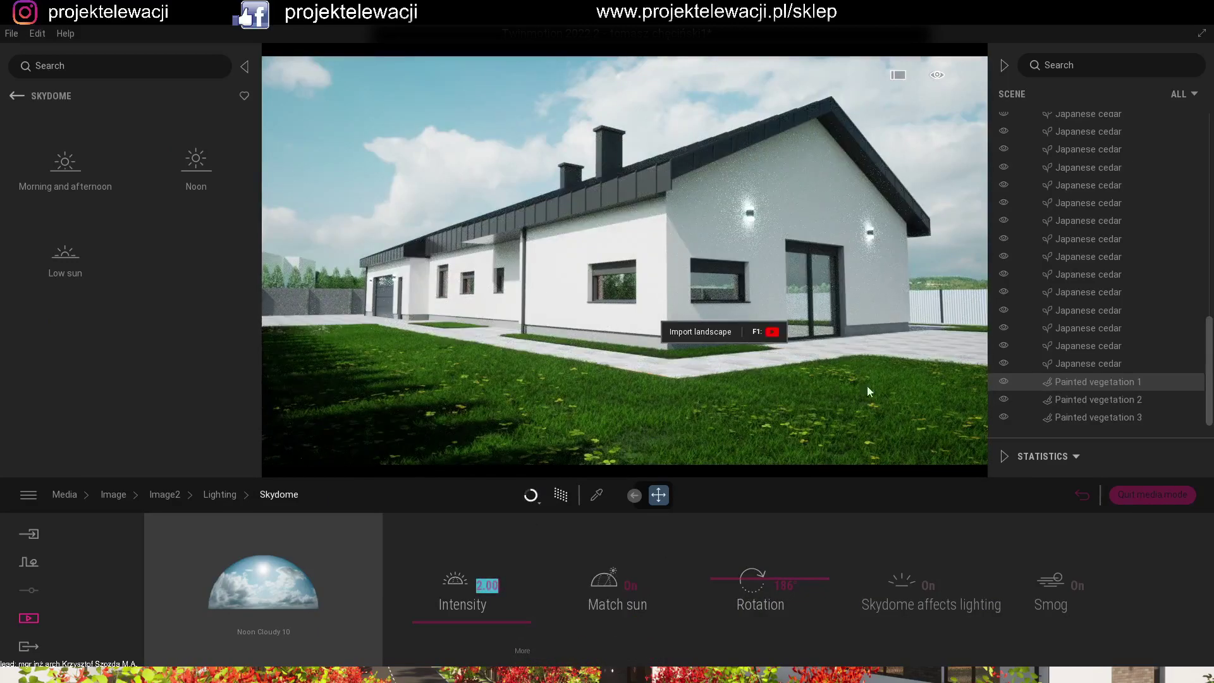
- Apply the Grid 03 material to the fence panels with a scale of 3.13
{"action": "left_click", "coordinate": [16, 96]}
{"action": "left_click", "coordinate": [65, 184]}
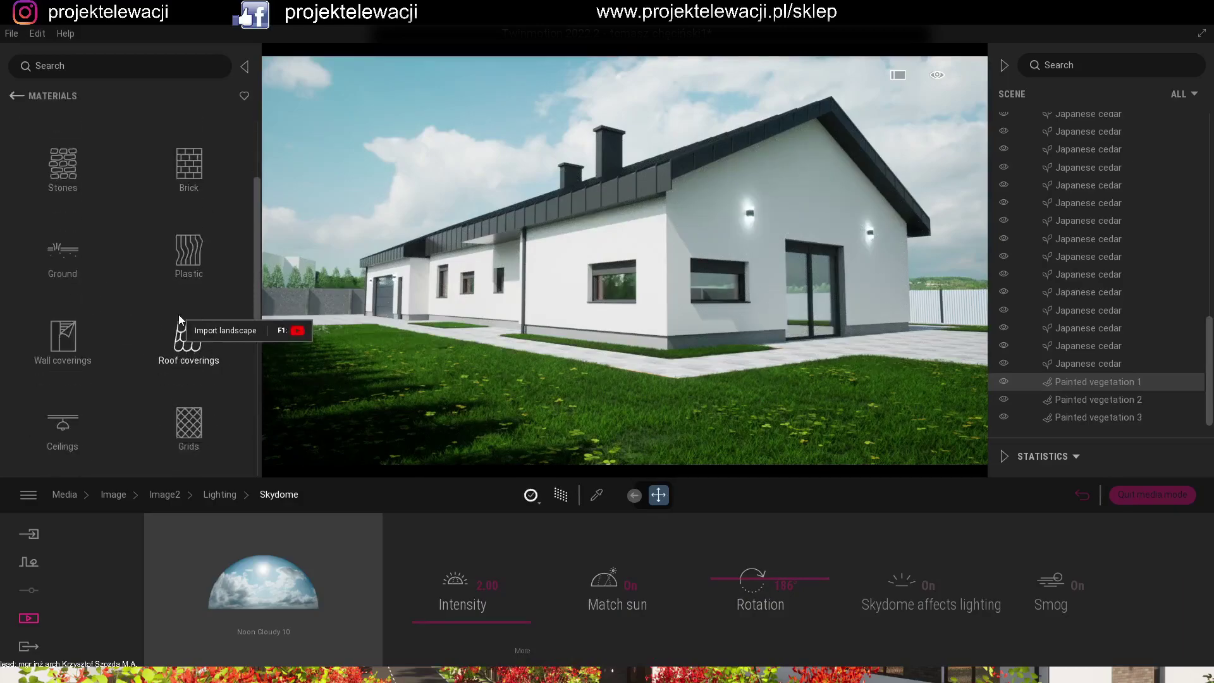
{"action": "left_click", "coordinate": [172, 324]}
{"action": "left_click_drag", "start_coordinate": [66, 338], "coordinate": [965, 299]}
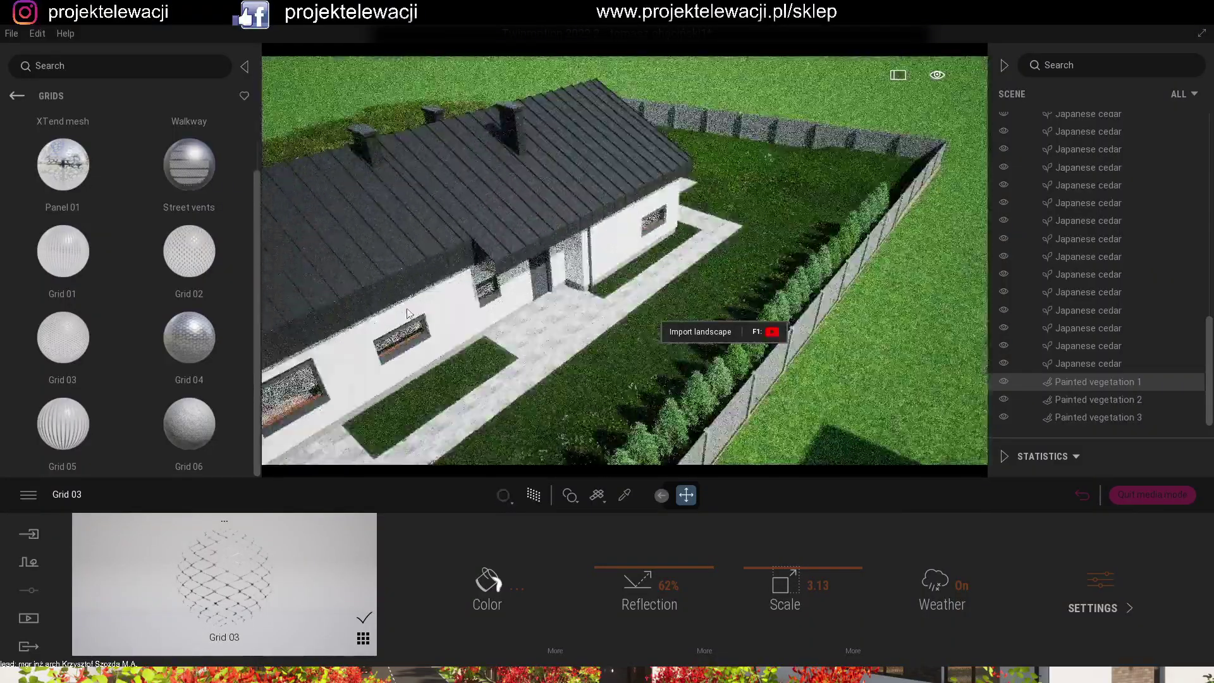
- Start a new model import and search the auta 2021 folder for skoda
{"action": "scroll", "coordinate": [478, 393], "scroll_direction": "up", "scroll_amount": 5}
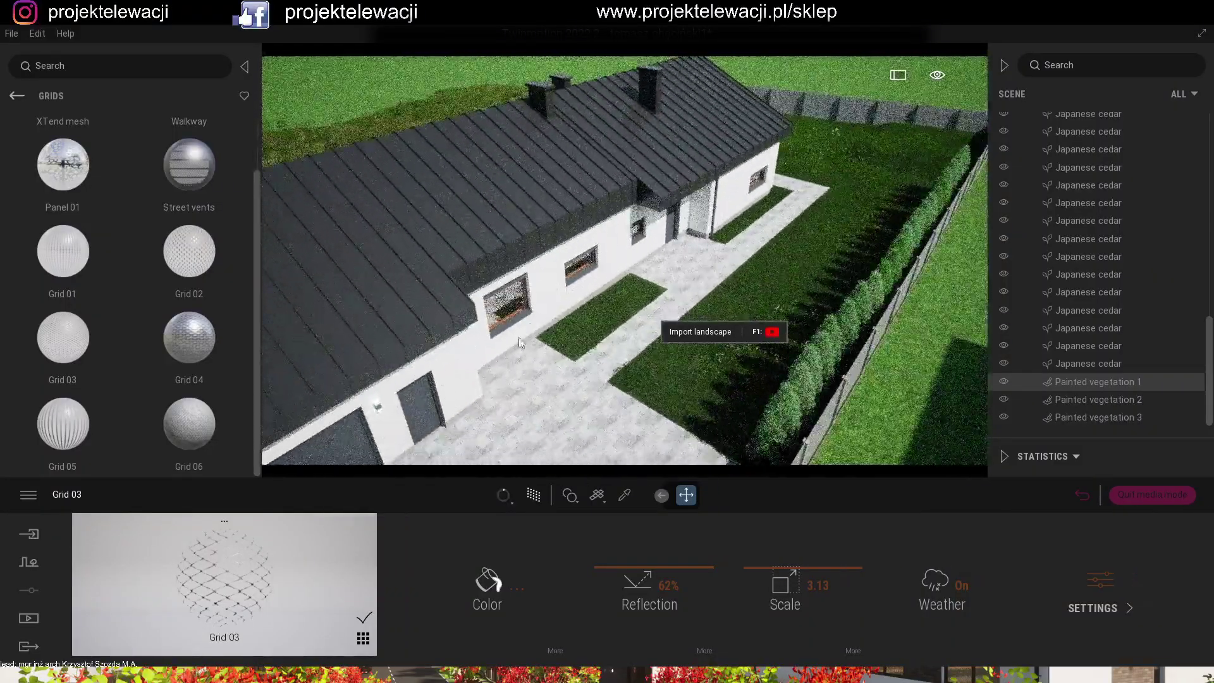
{"action": "middle_click_drag", "start_coordinate": [720, 291], "coordinate": [863, 143]}
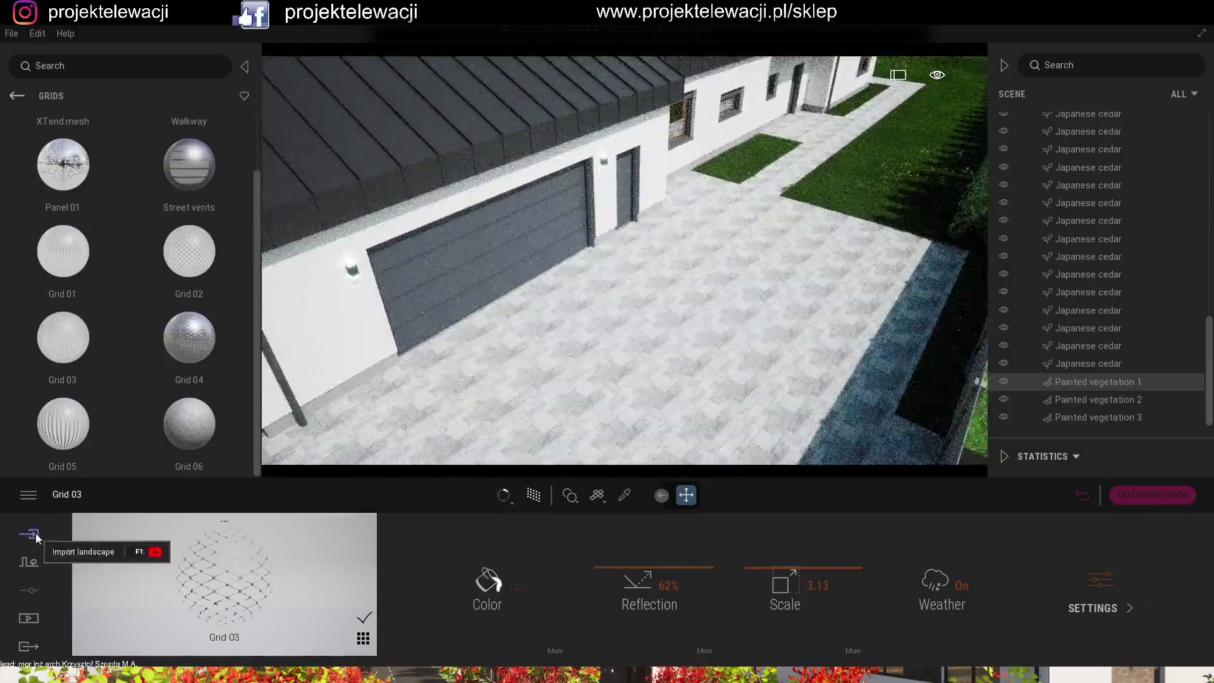
{"action": "left_click", "coordinate": [35, 538]}
{"action": "left_click", "coordinate": [139, 594]}
{"action": "left_click", "coordinate": [681, 328]}
{"action": "left_click", "coordinate": [354, 585]}
{"action": "double_click", "coordinate": [822, 369]}
{"action": "double_click", "coordinate": [863, 506]}
{"action": "double_click", "coordinate": [667, 323]}
{"action": "type", "text": "oda"}
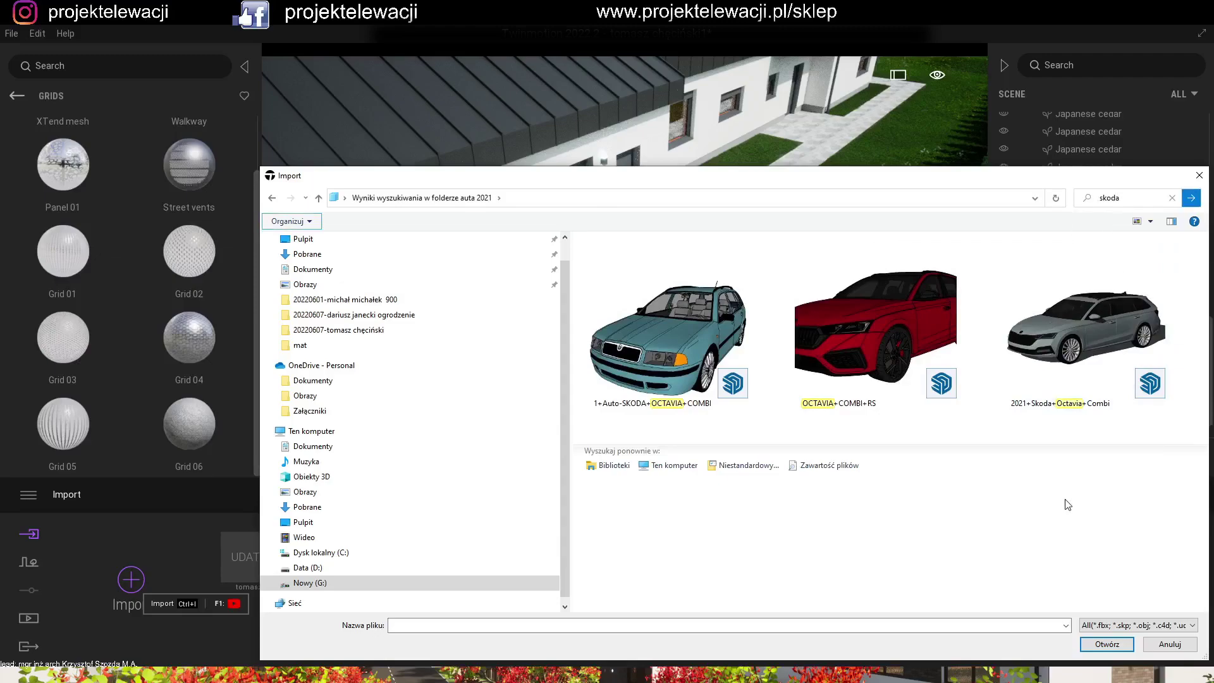
- Import the 2021+Skoda+Octavia+Combi model and place it on the driveway in front of the garage
{"action": "left_click_drag", "start_coordinate": [1203, 312], "coordinate": [1202, 455]}
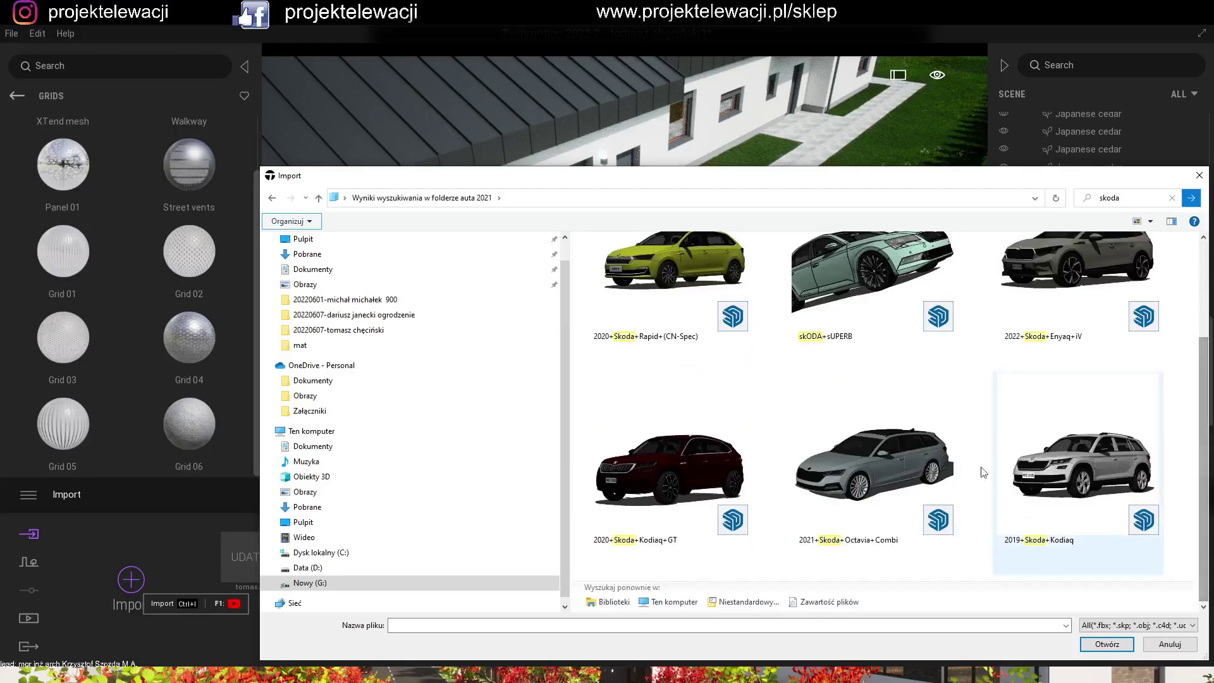
{"action": "double_click", "coordinate": [886, 457]}
{"action": "left_click", "coordinate": [669, 419]}
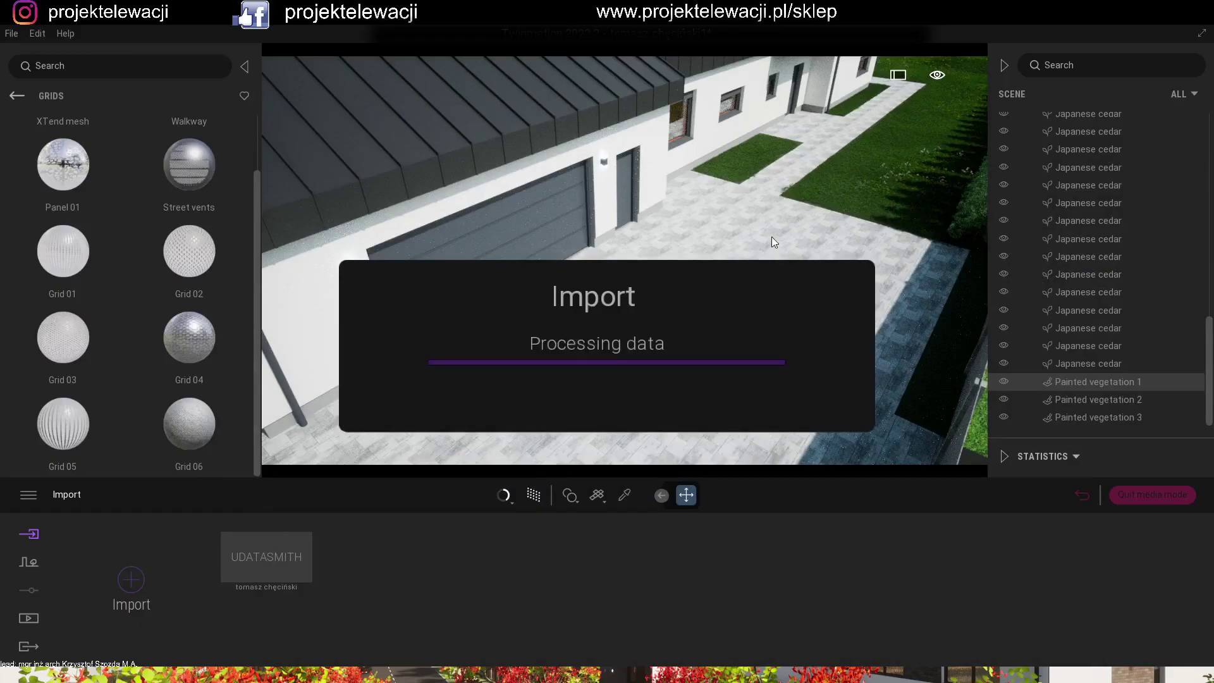
{"action": "middle_click_drag", "start_coordinate": [772, 237], "coordinate": [796, 211]}
{"action": "double_click", "coordinate": [1132, 418]}
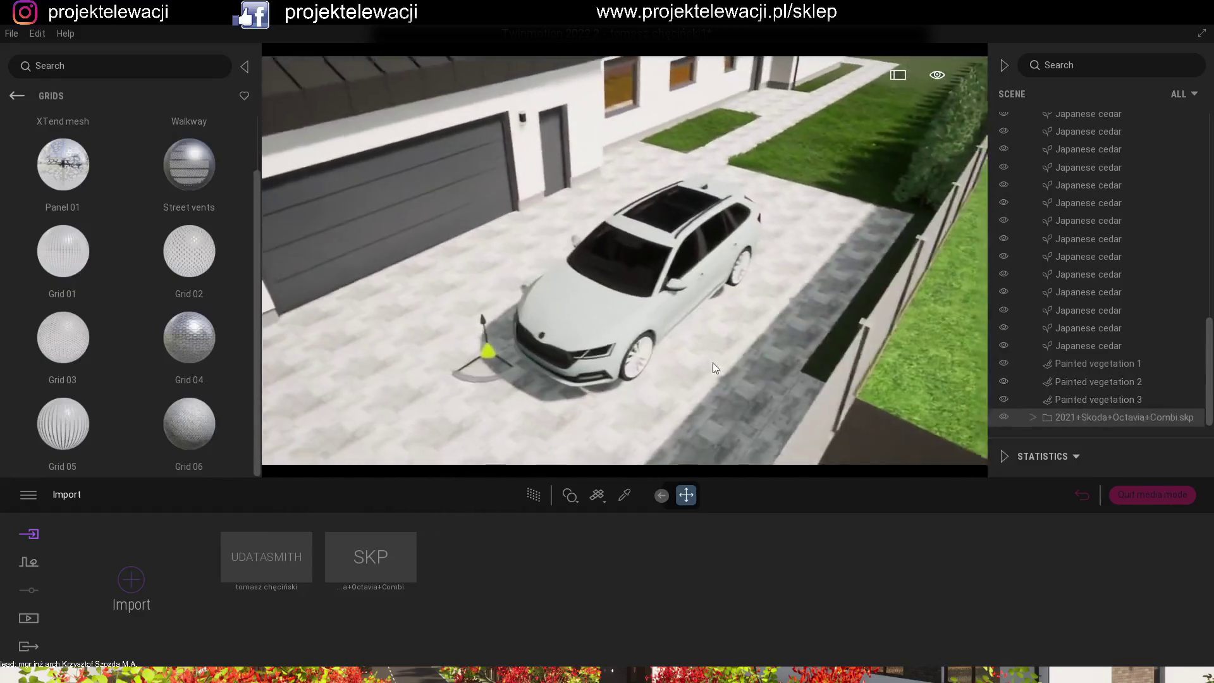
- Pick the car's body paint material, Quartz Grey, and set its reflection to 100%
{"action": "left_click_drag", "start_coordinate": [712, 363], "coordinate": [695, 309]}
{"action": "middle_click_drag", "start_coordinate": [685, 360], "coordinate": [718, 348], "text": "shift"}
{"action": "scroll", "coordinate": [718, 347], "scroll_direction": "up", "scroll_amount": 3}
{"action": "right_click_drag", "start_coordinate": [719, 348], "coordinate": [702, 373]}
{"action": "left_click_drag", "start_coordinate": [733, 234], "coordinate": [728, 263]}
{"action": "middle_click_drag", "start_coordinate": [728, 263], "coordinate": [727, 329], "text": "shift"}
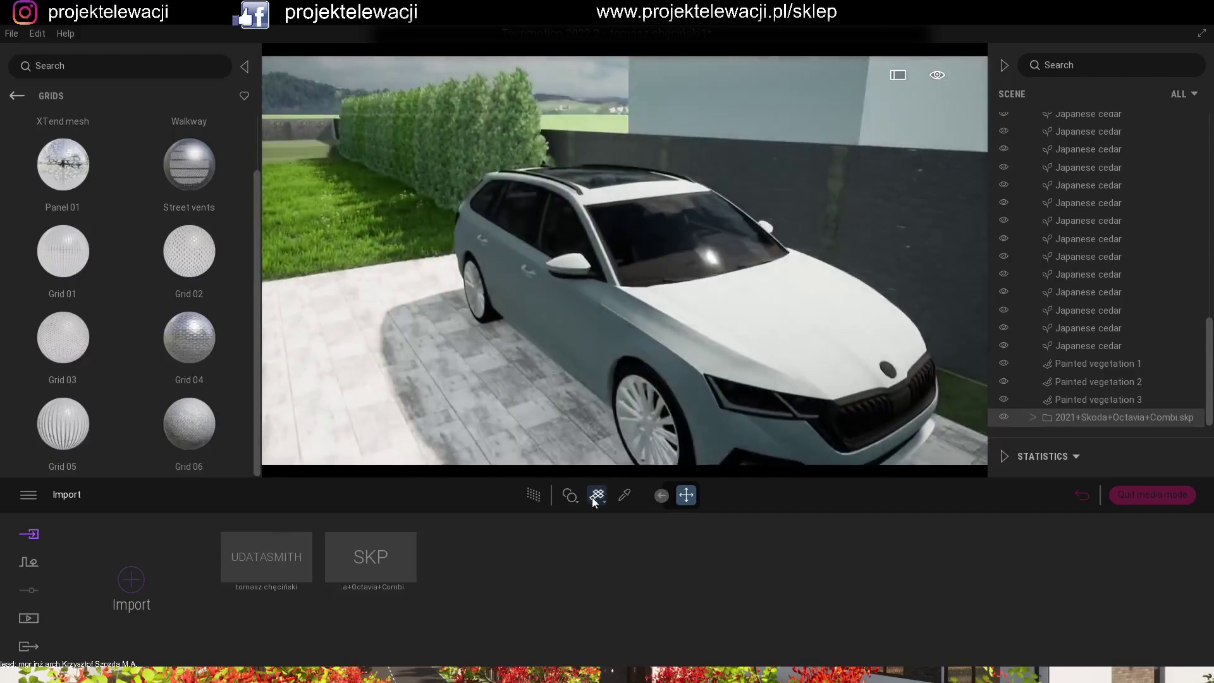
{"action": "left_click", "coordinate": [720, 361]}
{"action": "left_click", "coordinate": [652, 391]}
{"action": "left_click_drag", "start_coordinate": [651, 622], "coordinate": [631, 467]}
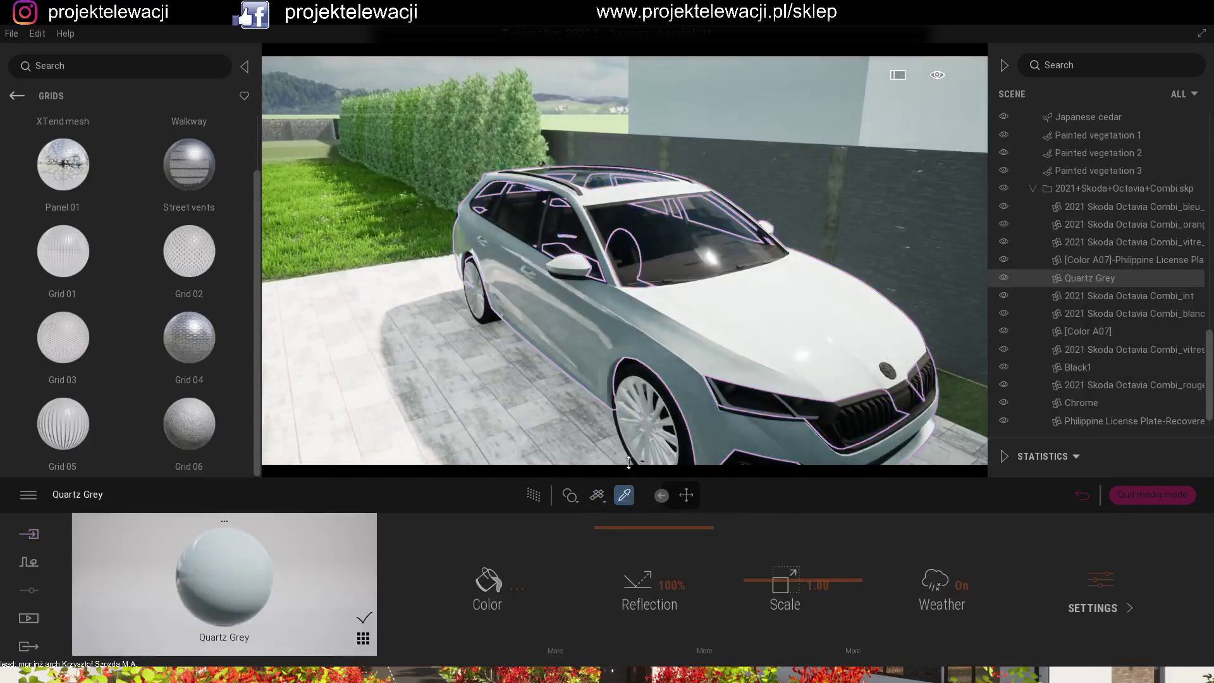
- Darken the Quartz Grey car body paint to colour #51595B
{"action": "middle_click_drag", "start_coordinate": [631, 436], "coordinate": [623, 316]}
{"action": "left_click", "coordinate": [488, 581]}
{"action": "left_click_drag", "start_coordinate": [592, 331], "coordinate": [592, 354]}
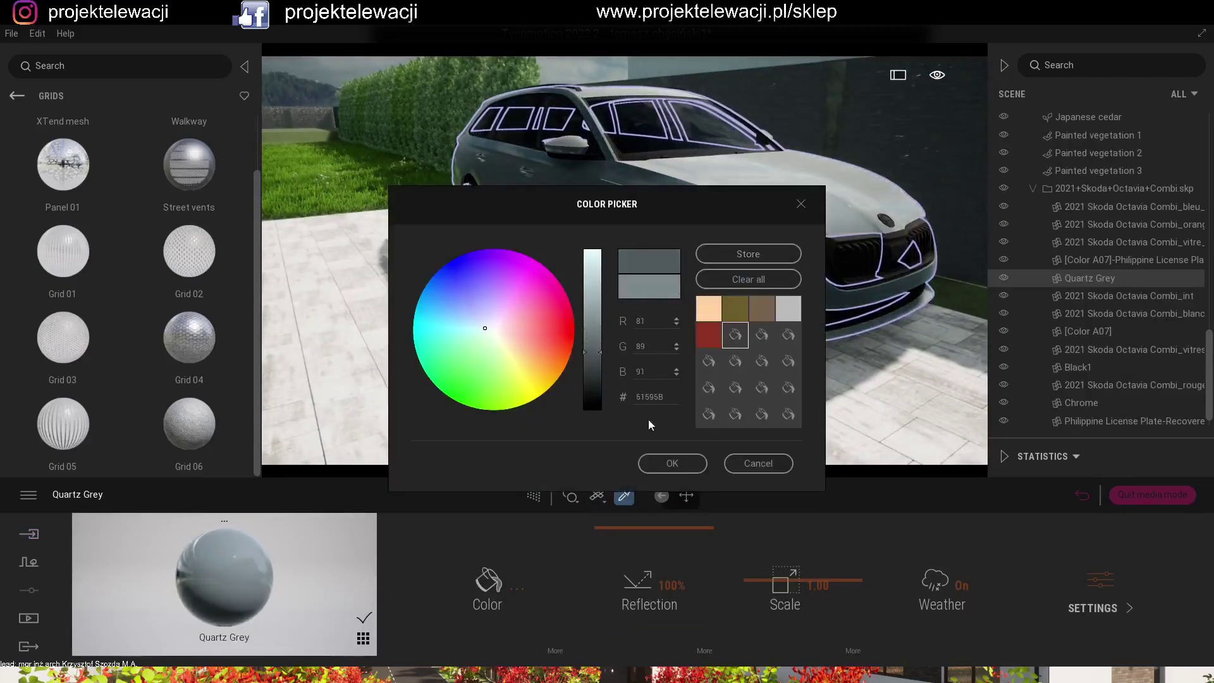
{"action": "left_click", "coordinate": [671, 464]}
- Apply the Two sided glass material from the glass library to the car's windows
{"action": "middle_click_drag", "start_coordinate": [620, 366], "coordinate": [506, 316]}
{"action": "left_click", "coordinate": [17, 97]}
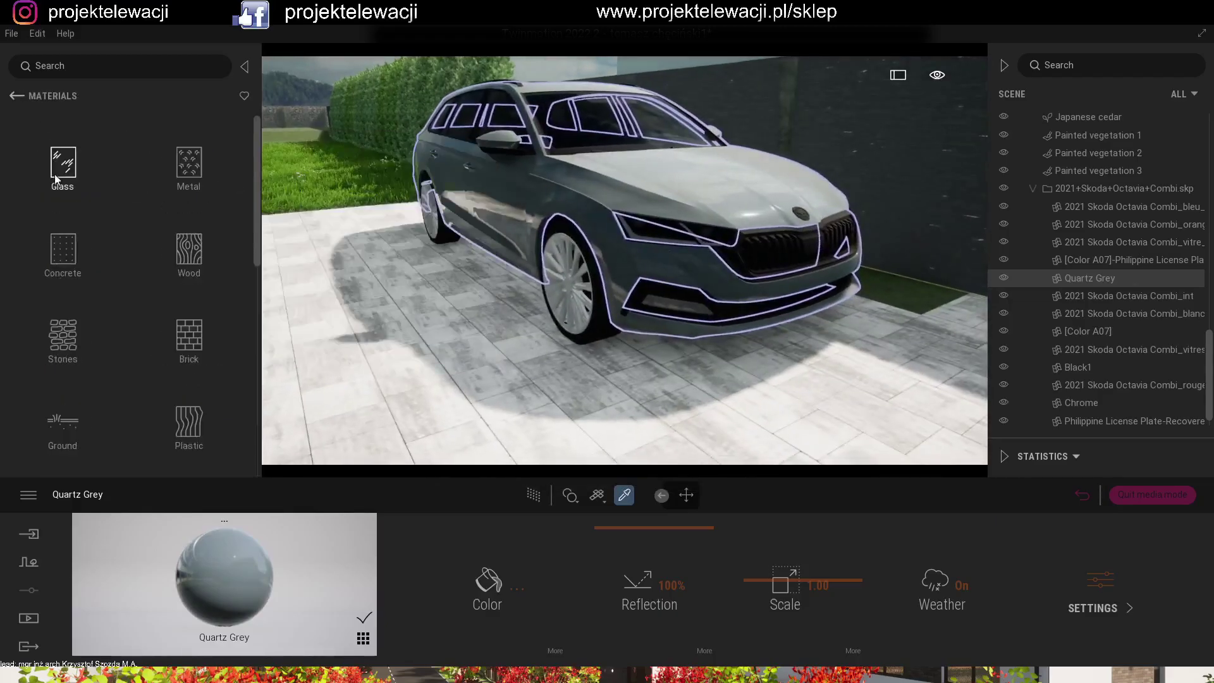
{"action": "left_click", "coordinate": [63, 250]}
{"action": "left_click", "coordinate": [18, 98]}
{"action": "left_click", "coordinate": [65, 165]}
{"action": "left_click", "coordinate": [63, 234]}
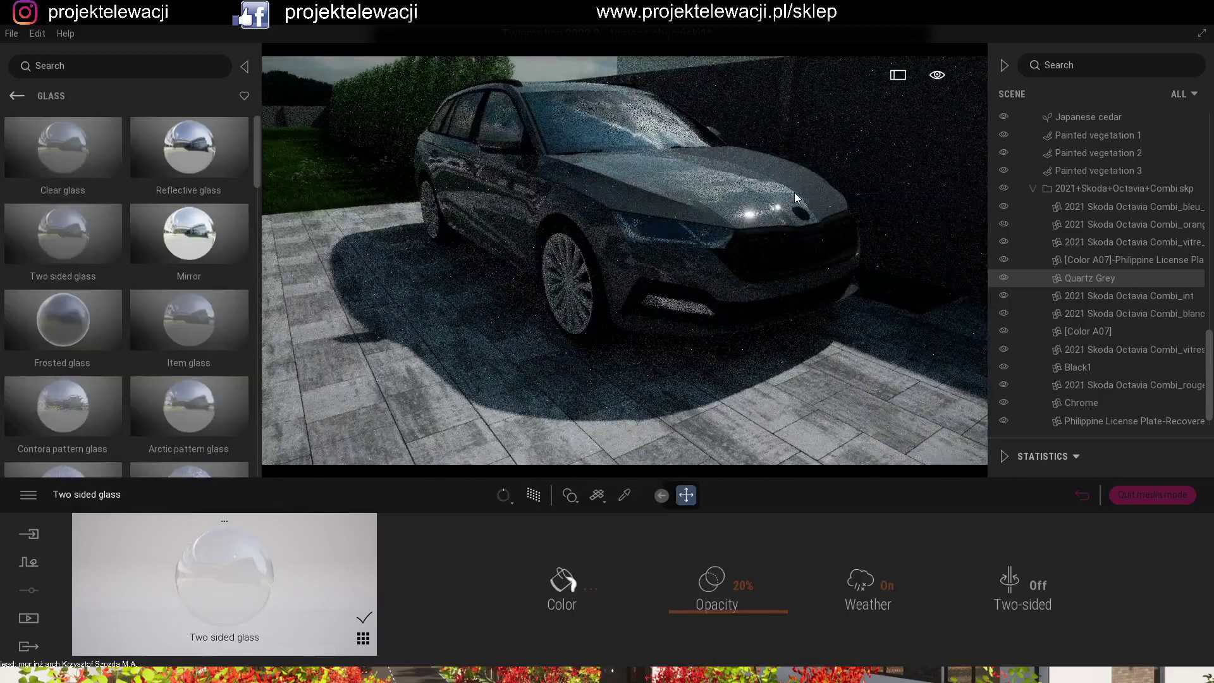
- Pick the Black1 material on the car's front grille and increase its reflection
{"action": "left_click", "coordinate": [624, 495]}
{"action": "left_click", "coordinate": [626, 293]}
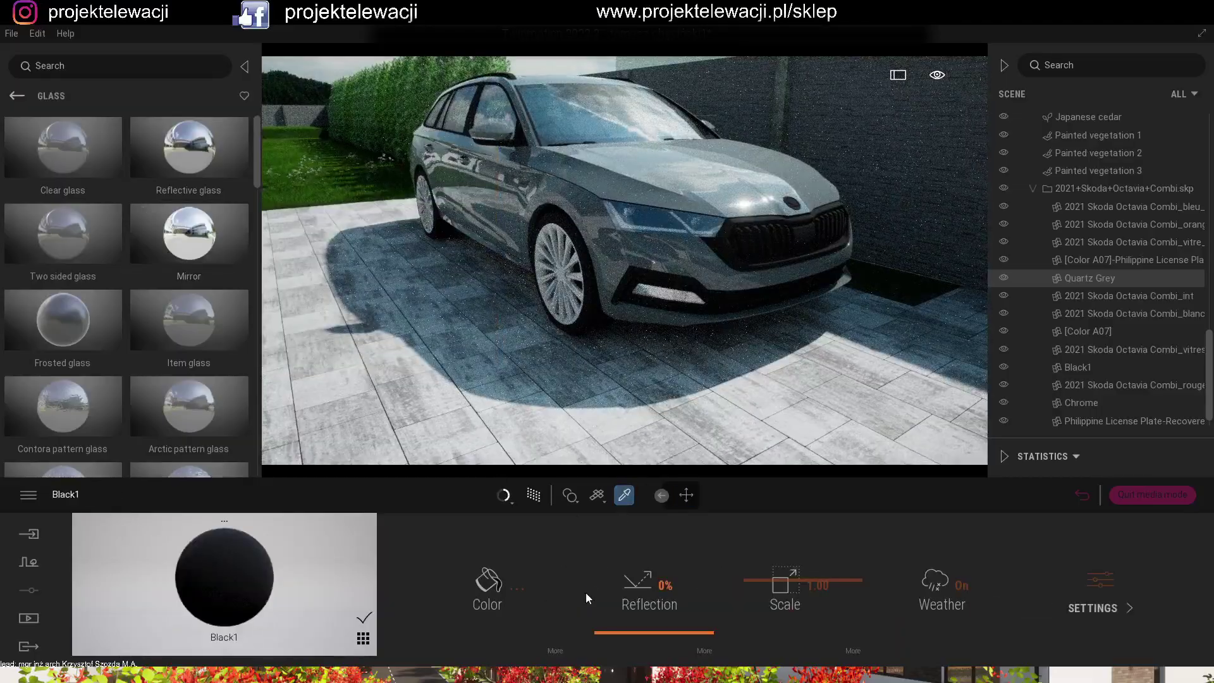
{"action": "left_click_drag", "start_coordinate": [626, 593], "coordinate": [627, 496]}
- Apply the Mirror material to the wheel rims with a darker grey colour, and to the car's side mirror
{"action": "left_click", "coordinate": [569, 303]}
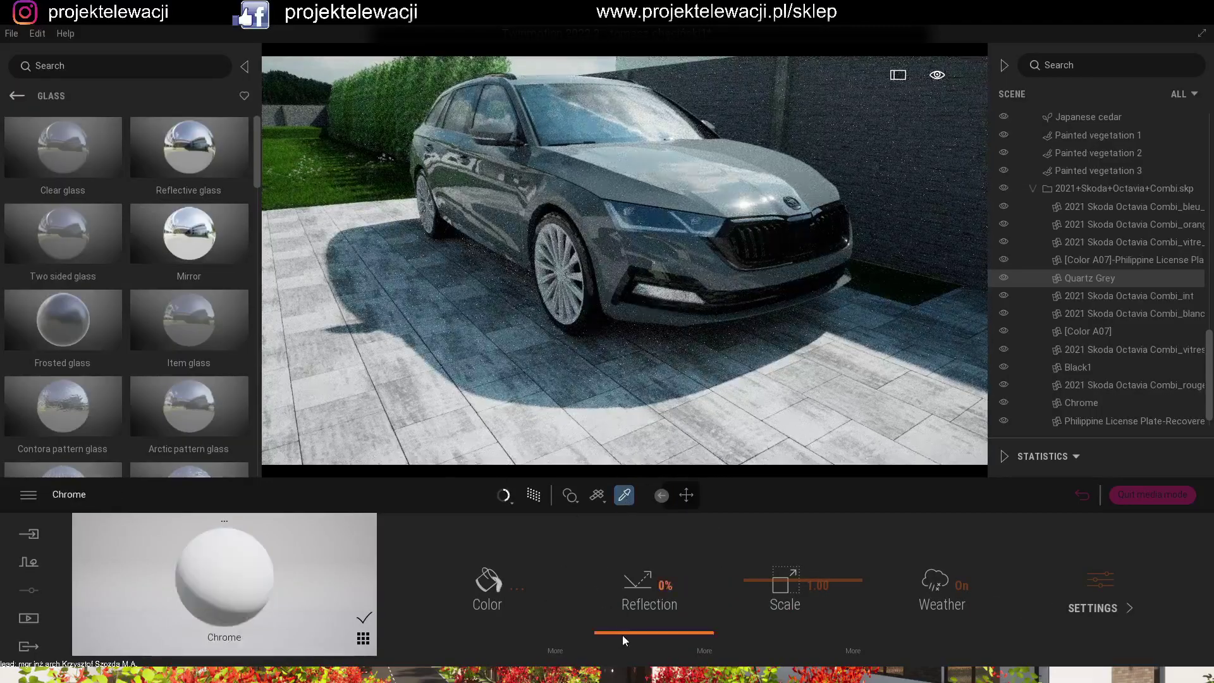
{"action": "left_click_drag", "start_coordinate": [369, 308], "coordinate": [561, 286]}
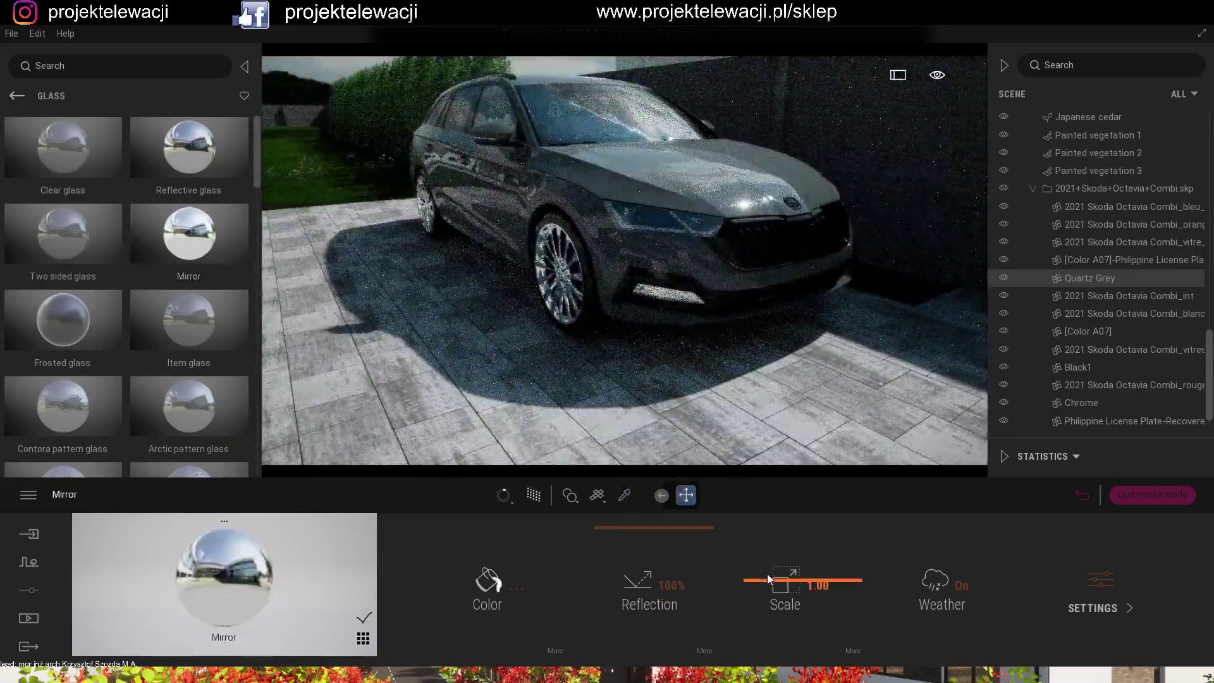
{"action": "left_click", "coordinate": [490, 579]}
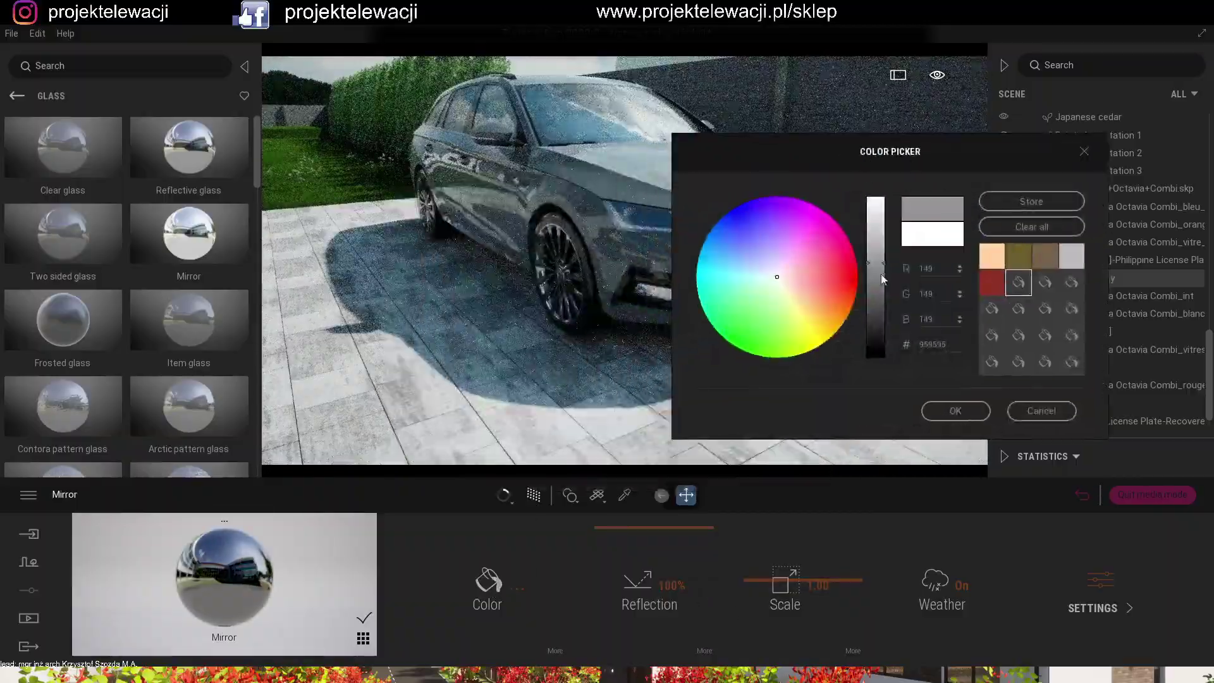
{"action": "left_click", "coordinate": [949, 406]}
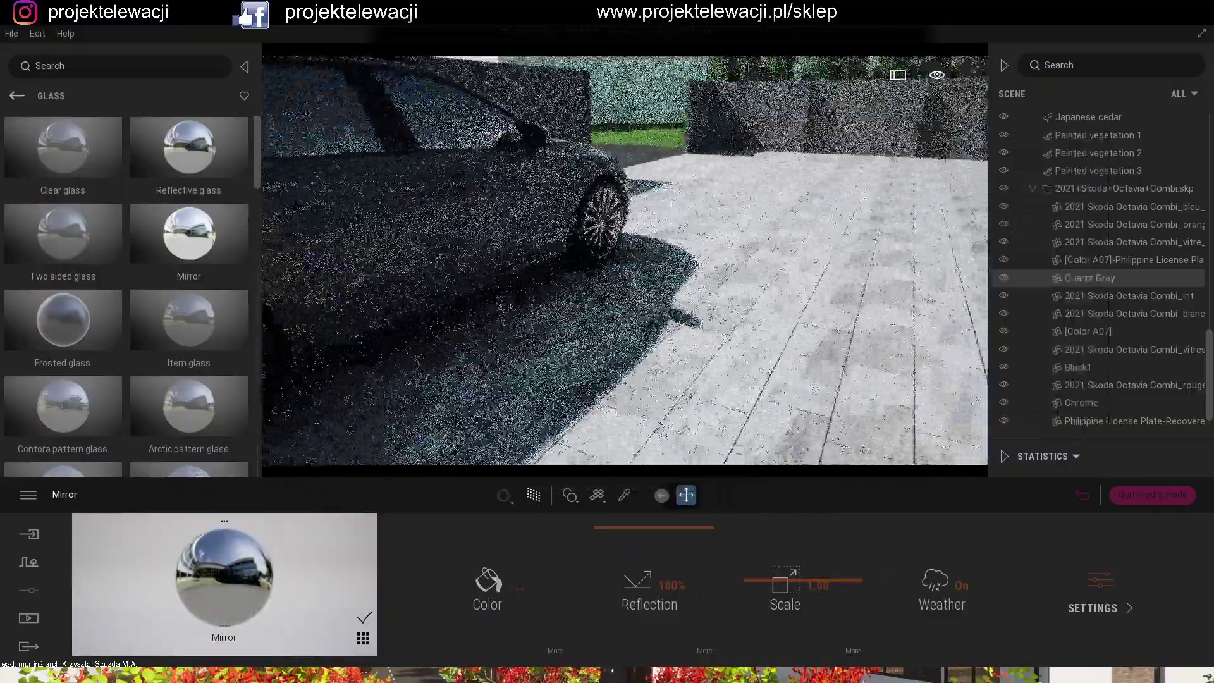
{"action": "scroll", "coordinate": [673, 185], "scroll_direction": "up", "scroll_amount": 5}
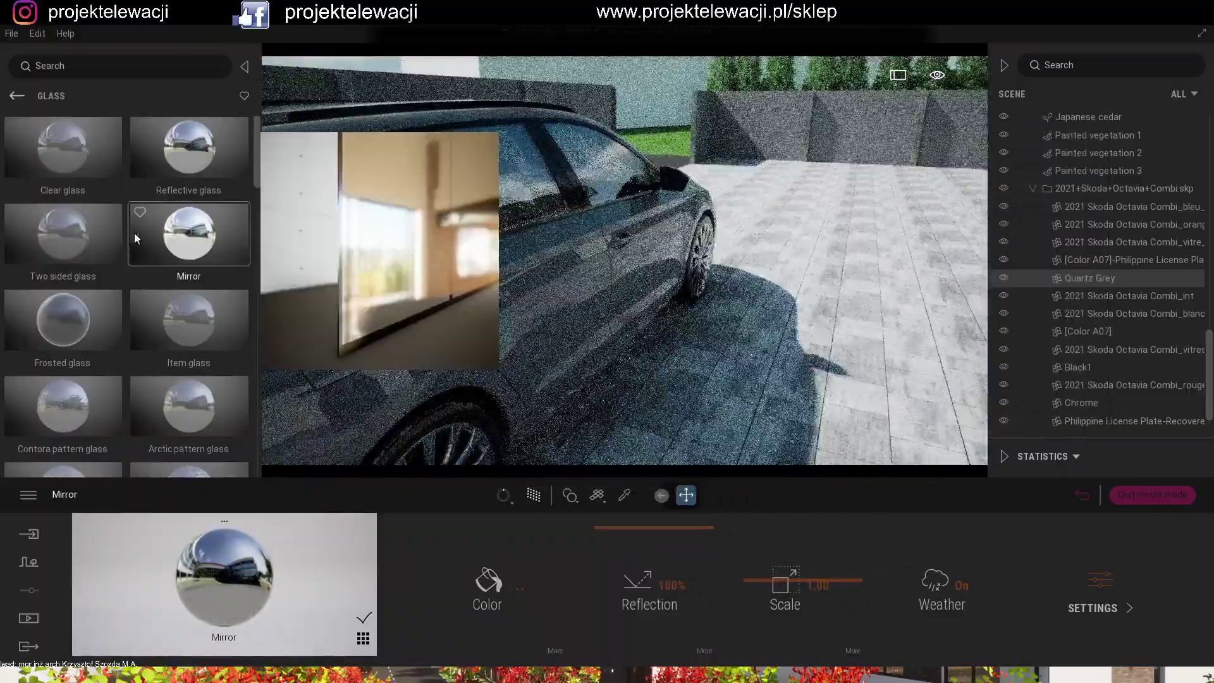
{"action": "left_click", "coordinate": [672, 180]}
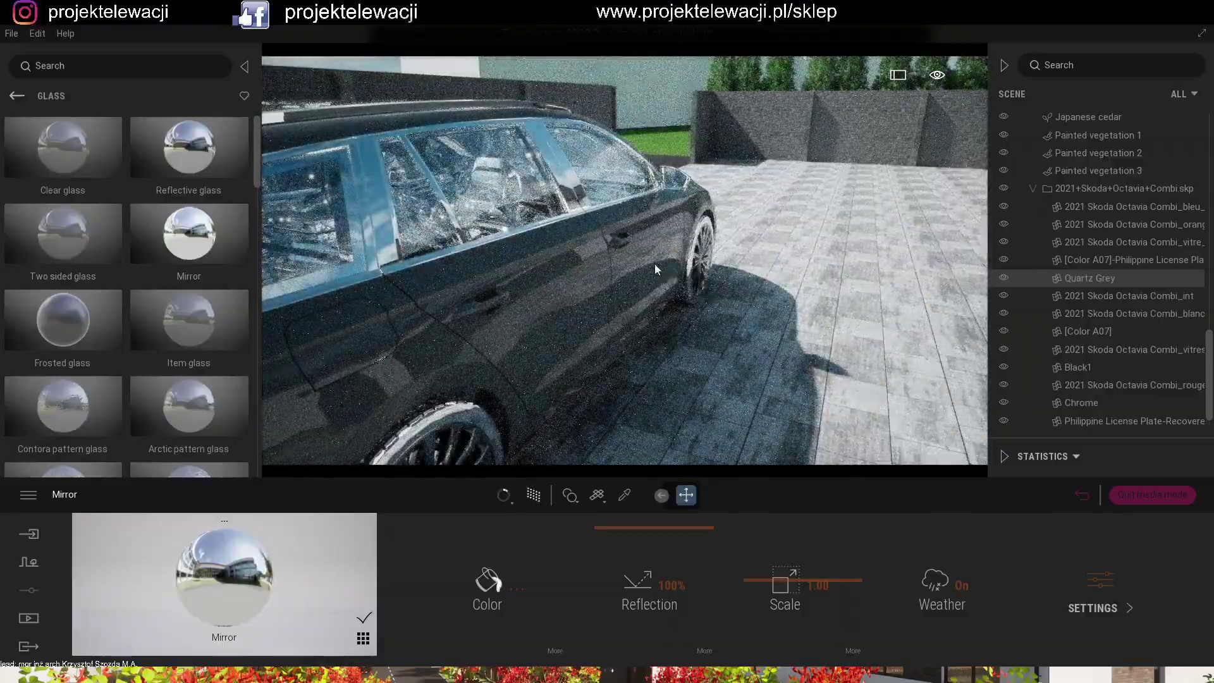
- Hide the car's 2021 Skoda Octavia Combi_vitres glass part that covers the headlights
{"action": "middle_click_drag", "start_coordinate": [700, 390], "coordinate": [569, 284], "text": "shift"}
{"action": "left_click", "coordinate": [570, 237]}
{"action": "left_click", "coordinate": [1004, 349]}
{"action": "left_click", "coordinate": [1004, 349]}
{"action": "left_click", "coordinate": [1004, 349]}
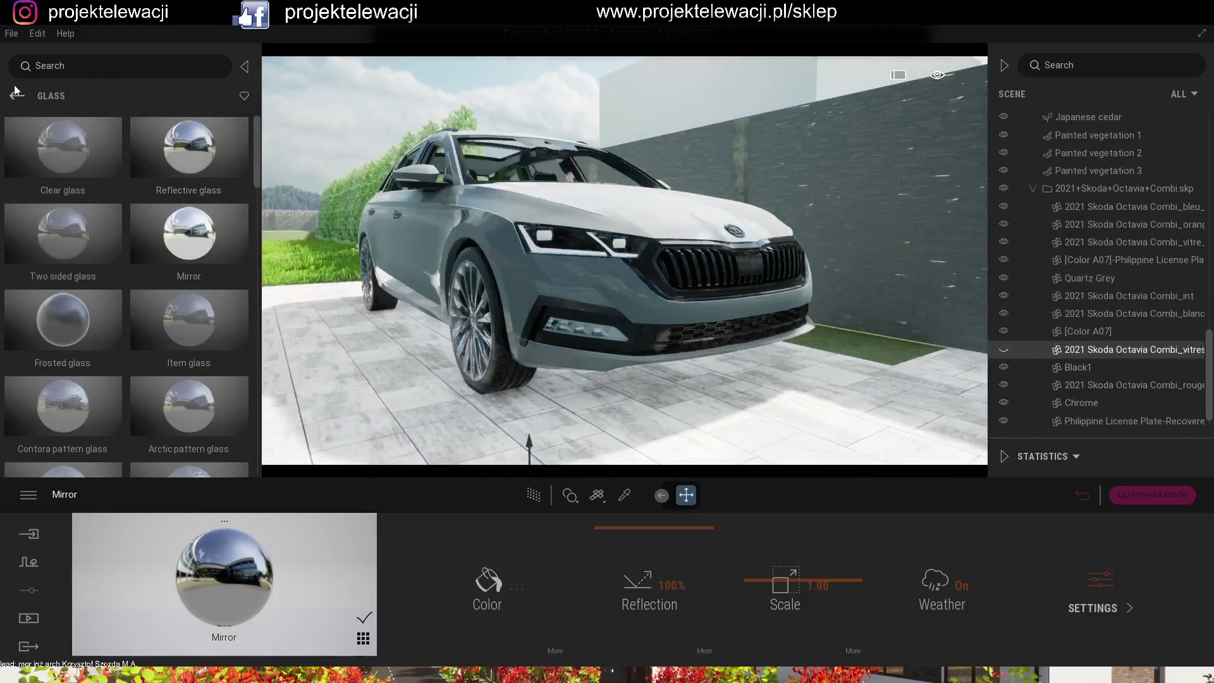
- Apply the Neon 01 material to the car's headlight strips and set its colour to light blue #7BD4FF
{"action": "left_click", "coordinate": [17, 96]}
{"action": "scroll", "coordinate": [56, 346], "scroll_direction": "down", "scroll_amount": 4}
{"action": "left_click", "coordinate": [57, 332]}
{"action": "left_click_drag", "start_coordinate": [57, 330], "coordinate": [530, 245]}
{"action": "left_click", "coordinate": [562, 582]}
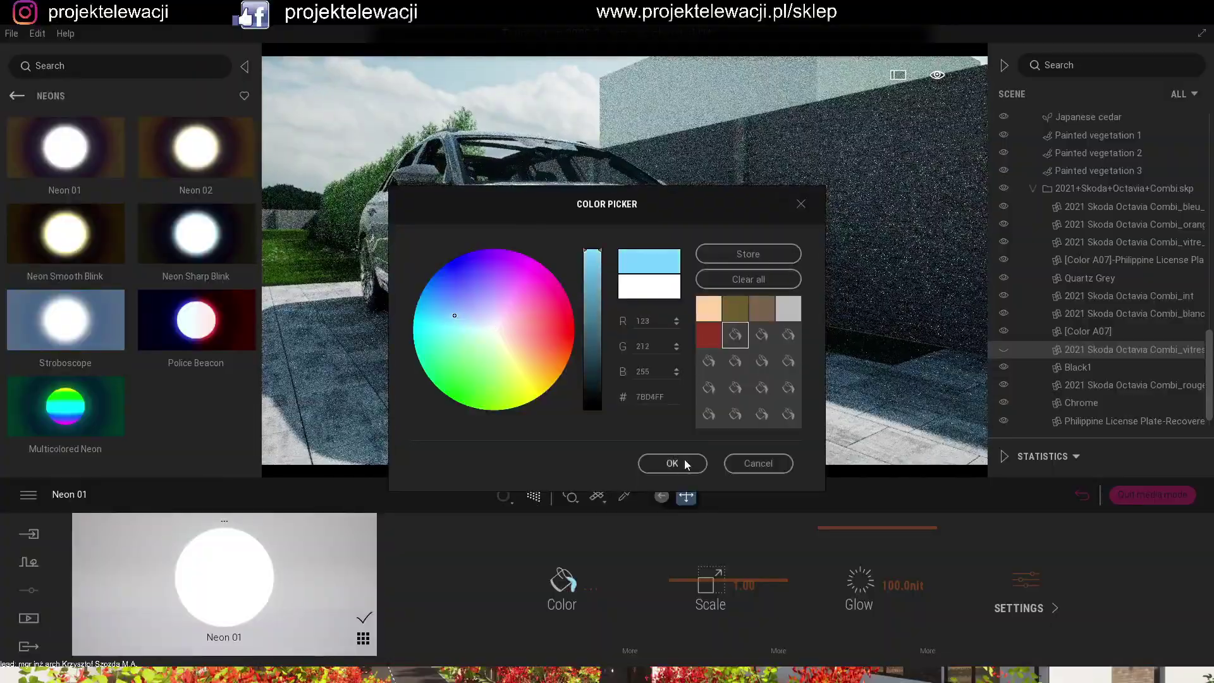
{"action": "left_click", "coordinate": [672, 463]}
- Set the headlights' Neon 01 glow to 34.7 nit and show the car's hidden glass again
{"action": "left_click_drag", "start_coordinate": [854, 527], "coordinate": [845, 568]}
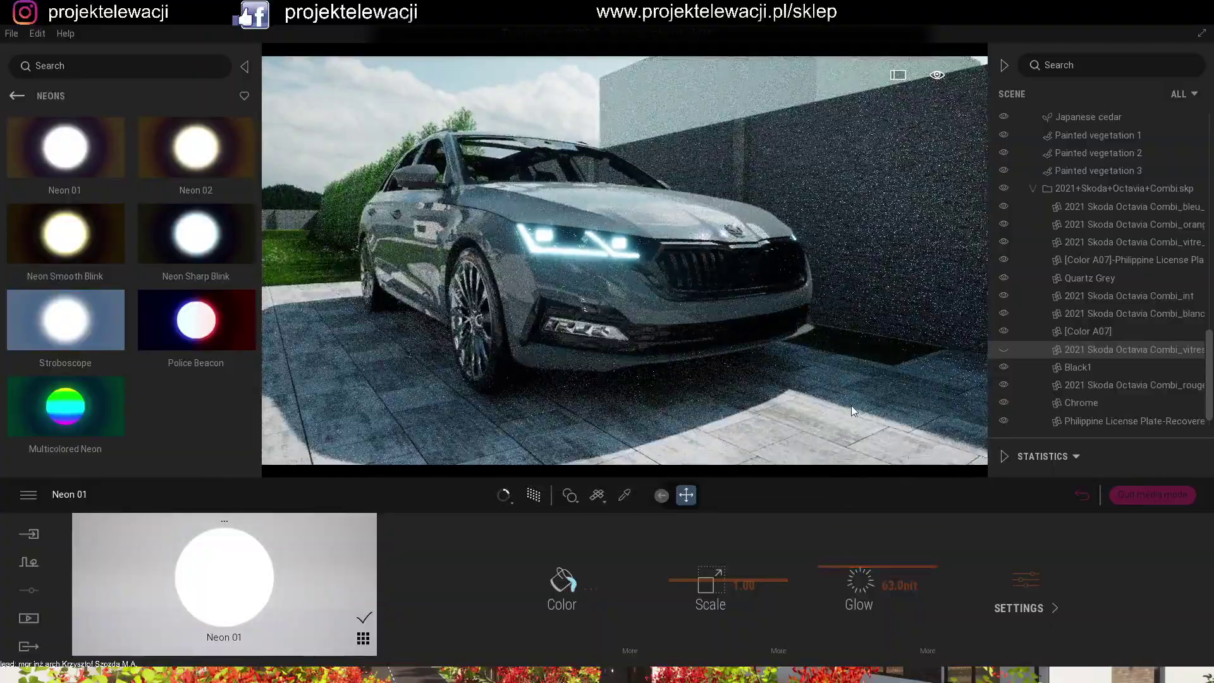
{"action": "left_click_drag", "start_coordinate": [188, 243], "coordinate": [316, 195]}
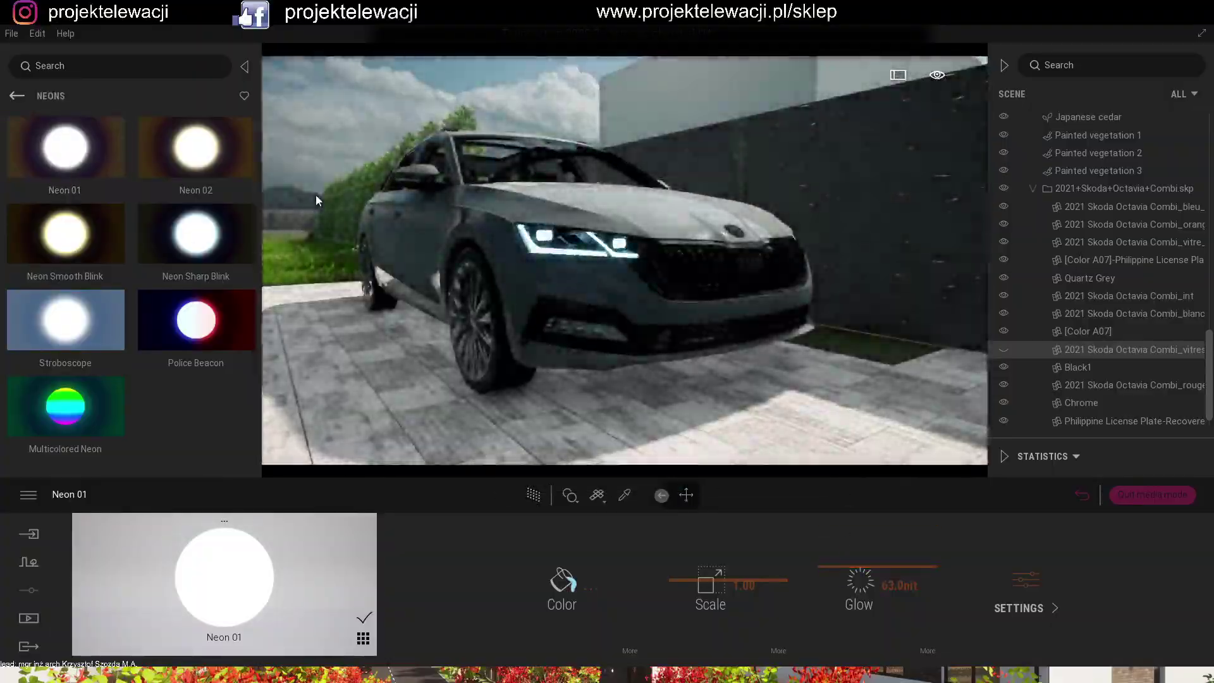
{"action": "left_click_drag", "start_coordinate": [858, 601], "coordinate": [833, 596]}
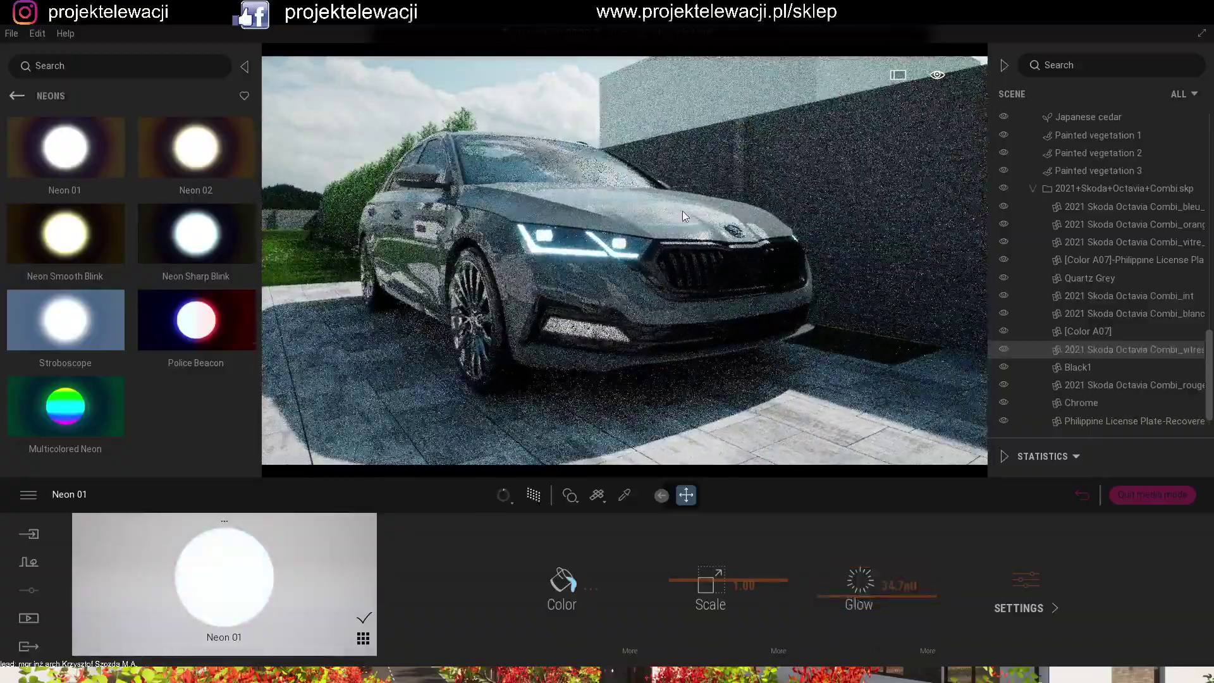
- Starting from the Image1 view, reframe to include the garage front and the car, and create a new image
{"action": "left_click", "coordinate": [28, 618]}
{"action": "left_click", "coordinate": [252, 605]}
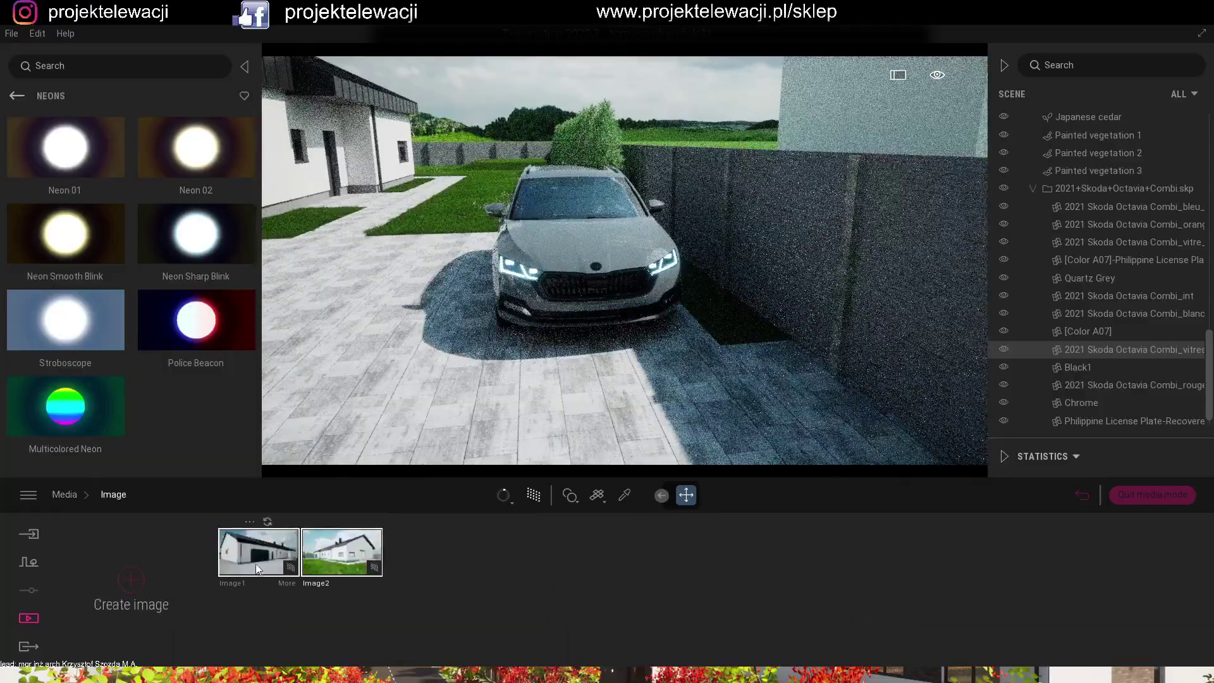
{"action": "left_click", "coordinate": [252, 566]}
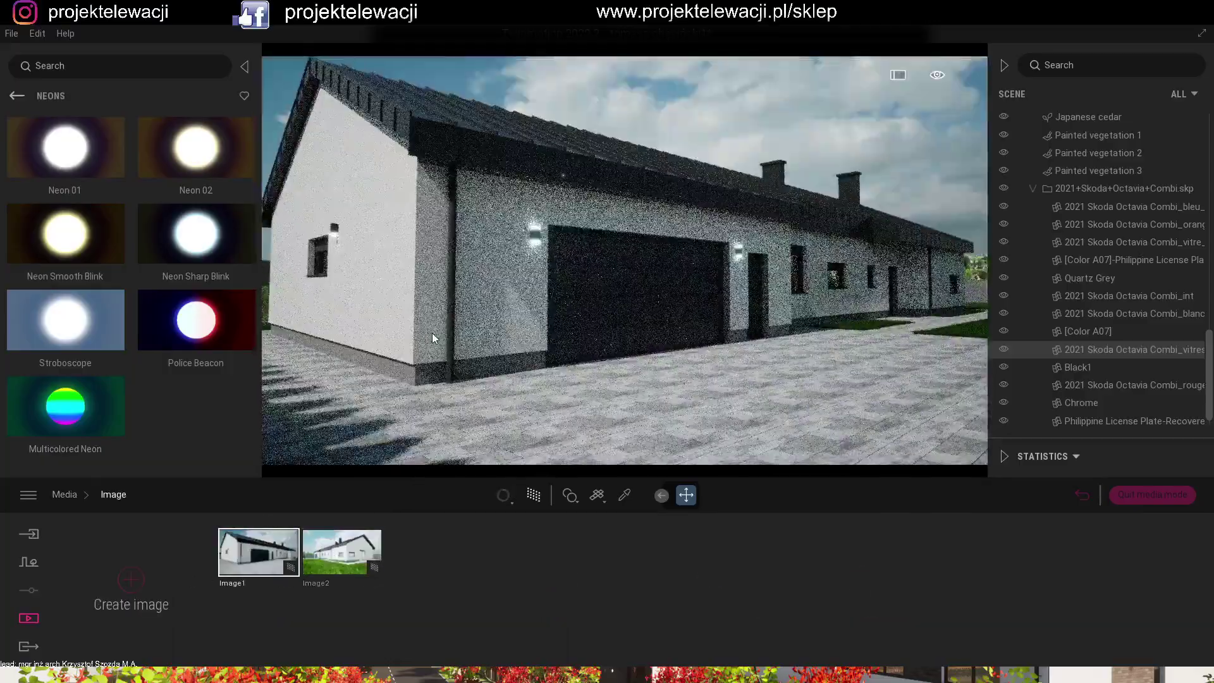
{"action": "right_click_drag", "start_coordinate": [432, 334], "coordinate": [569, 344]}
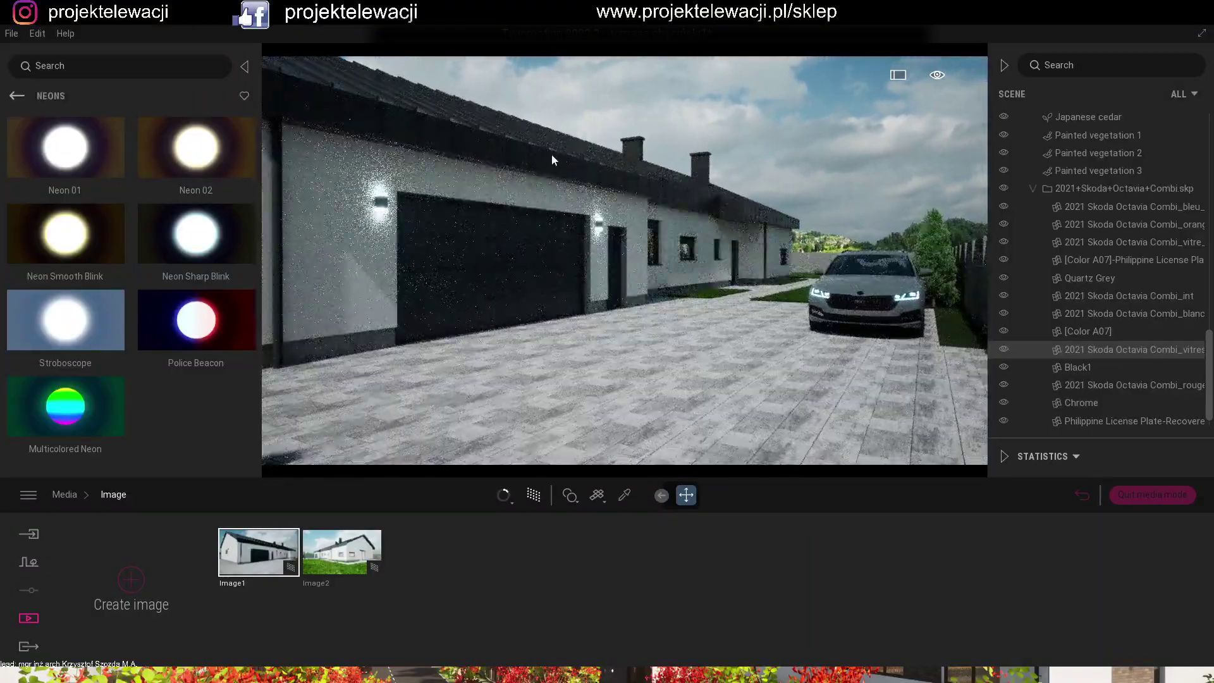
{"action": "left_click", "coordinate": [142, 579]}
- Replace the new image's skydome with LowSun Overcast 34 from the low sun overcast skies
{"action": "left_click", "coordinate": [453, 583]}
{"action": "left_click", "coordinate": [399, 602]}
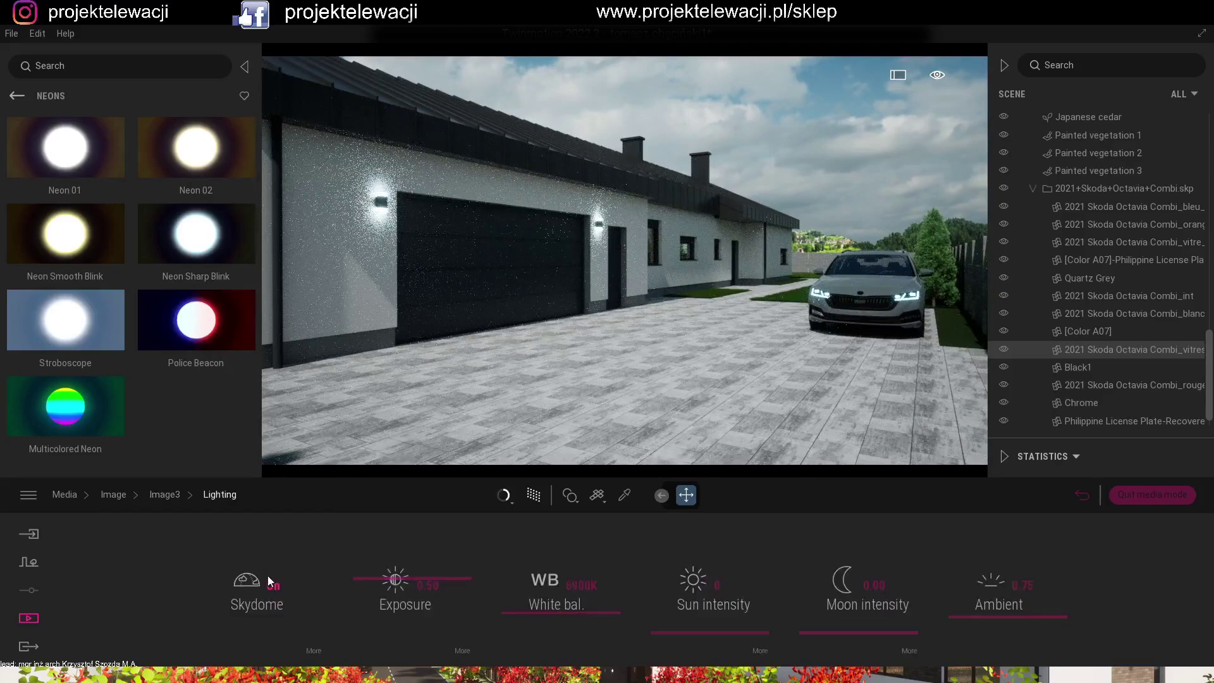
{"action": "left_click", "coordinate": [316, 655]}
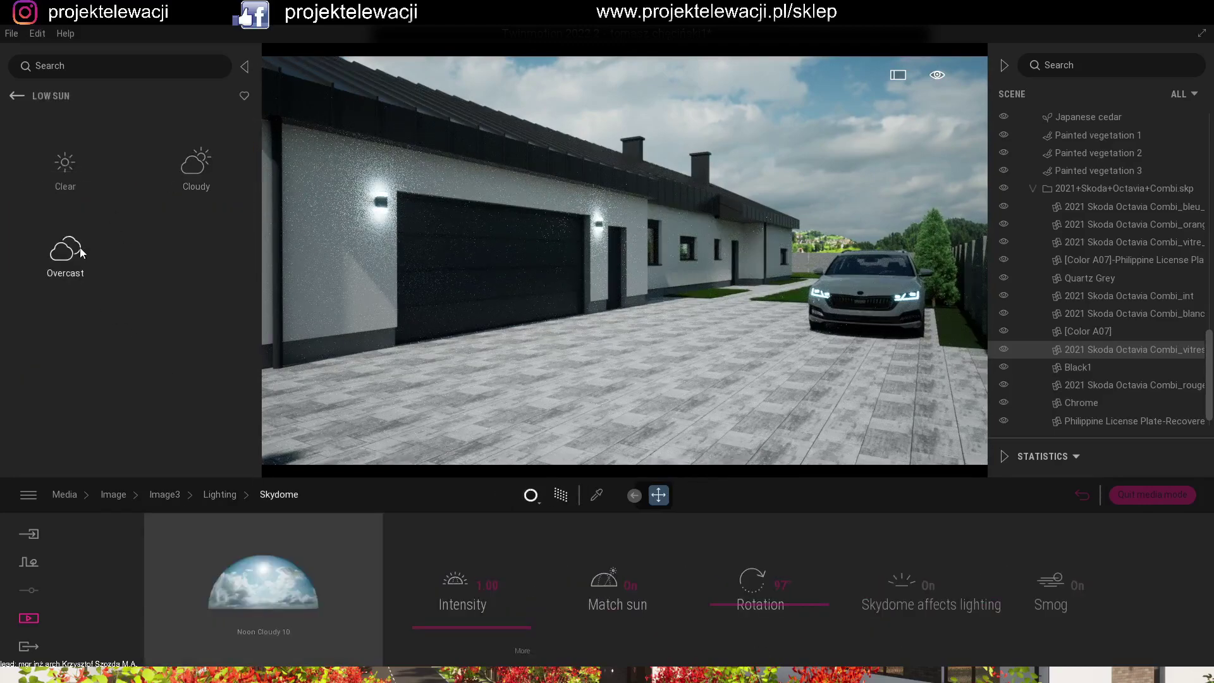
{"action": "left_click", "coordinate": [65, 253]}
{"action": "left_click_drag", "start_coordinate": [257, 190], "coordinate": [255, 371]}
{"action": "left_click_drag", "start_coordinate": [209, 330], "coordinate": [275, 601]}
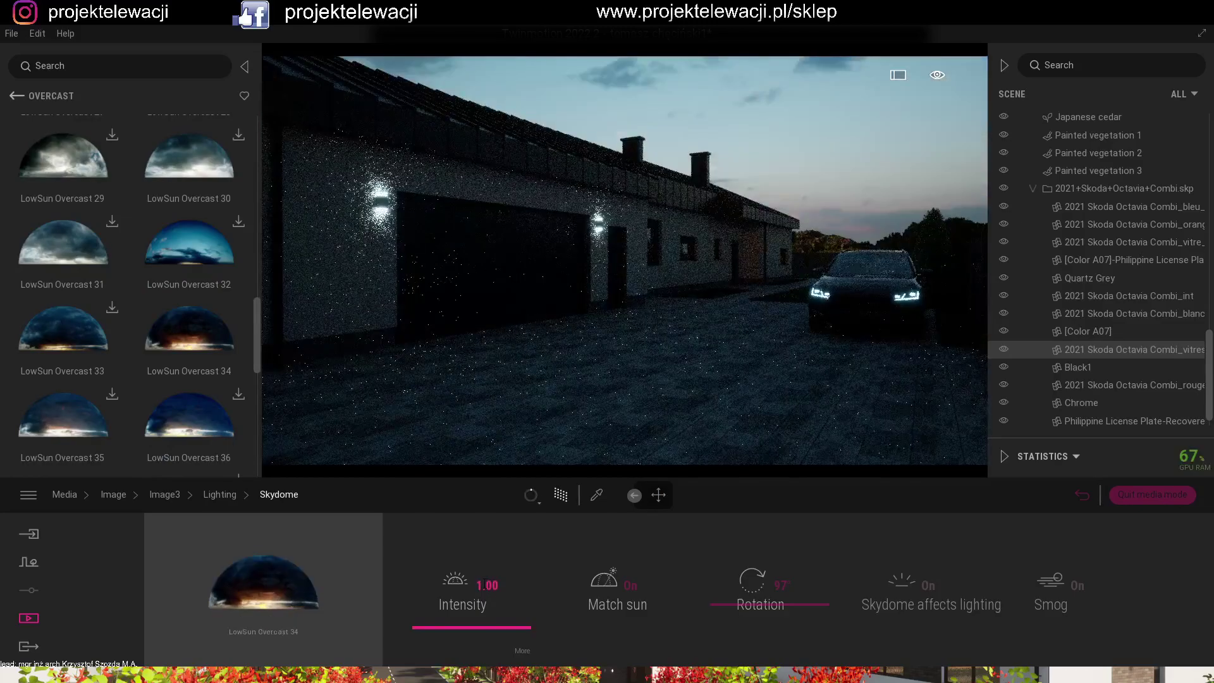
- Set the intensity of the LowSun Overcast 34 skydome to 0.50
{"action": "left_click", "coordinate": [484, 583]}
{"action": "type", "text": "0.5"}
{"action": "key", "text": "Return"}
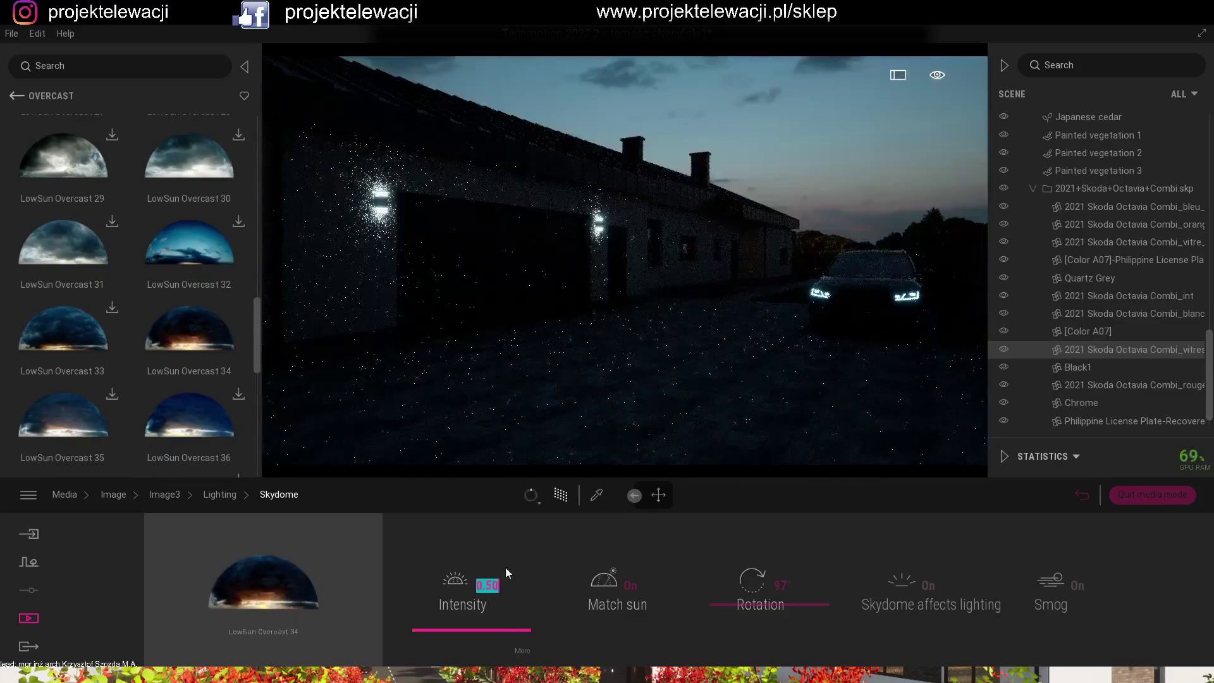
- Rotate the skydome to 257° to bring the sunset behind the car and set its intensity to 2.00
{"action": "left_click_drag", "start_coordinate": [783, 588], "coordinate": [764, 550]}
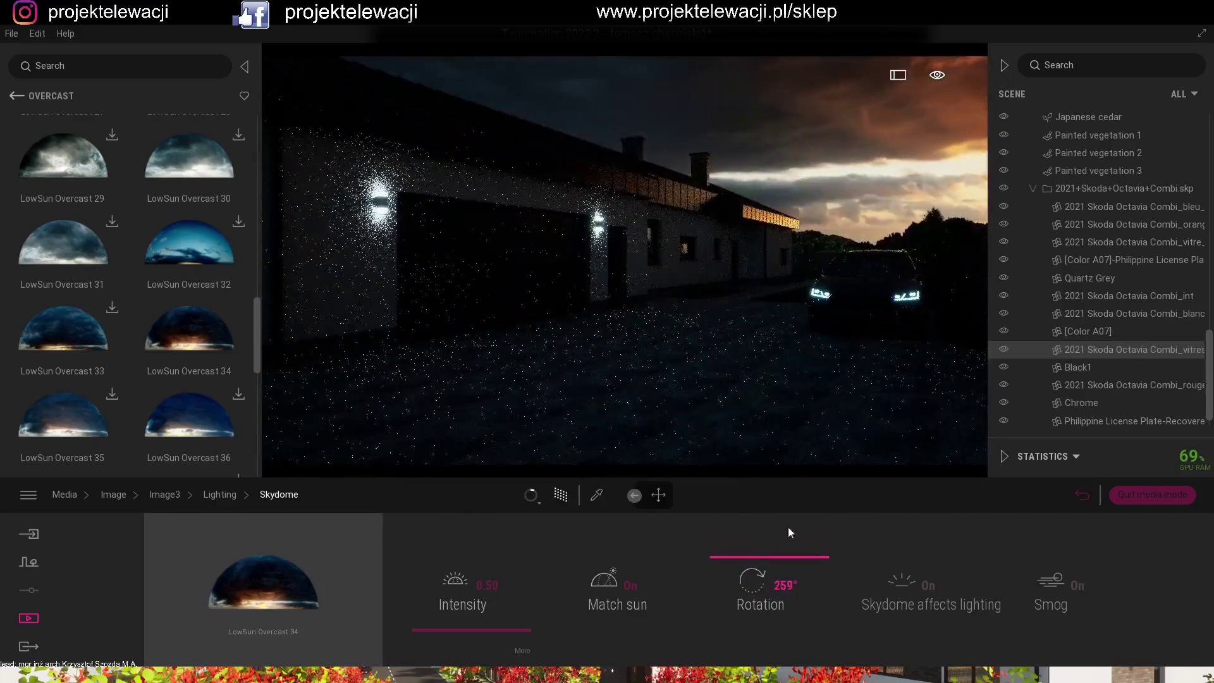
{"action": "left_click", "coordinate": [1004, 66]}
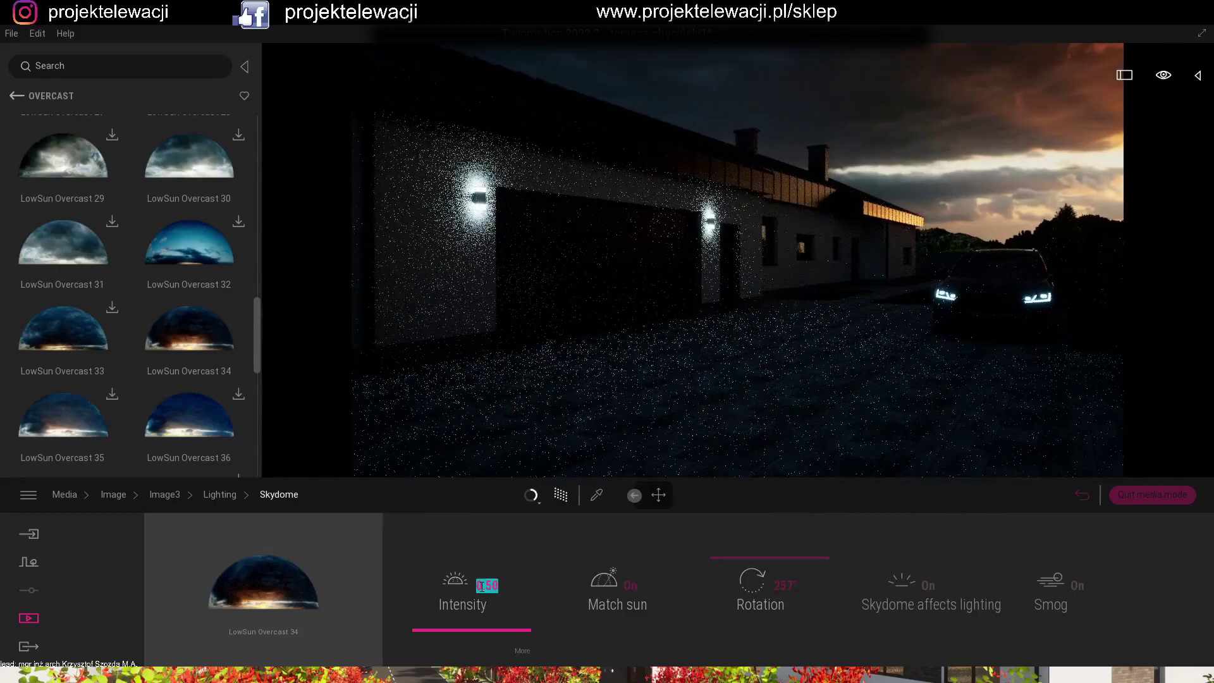
{"action": "type", "text": "1"}
{"action": "key", "text": "Return"}
{"action": "type", "text": "2"}
{"action": "key", "text": "Return"}
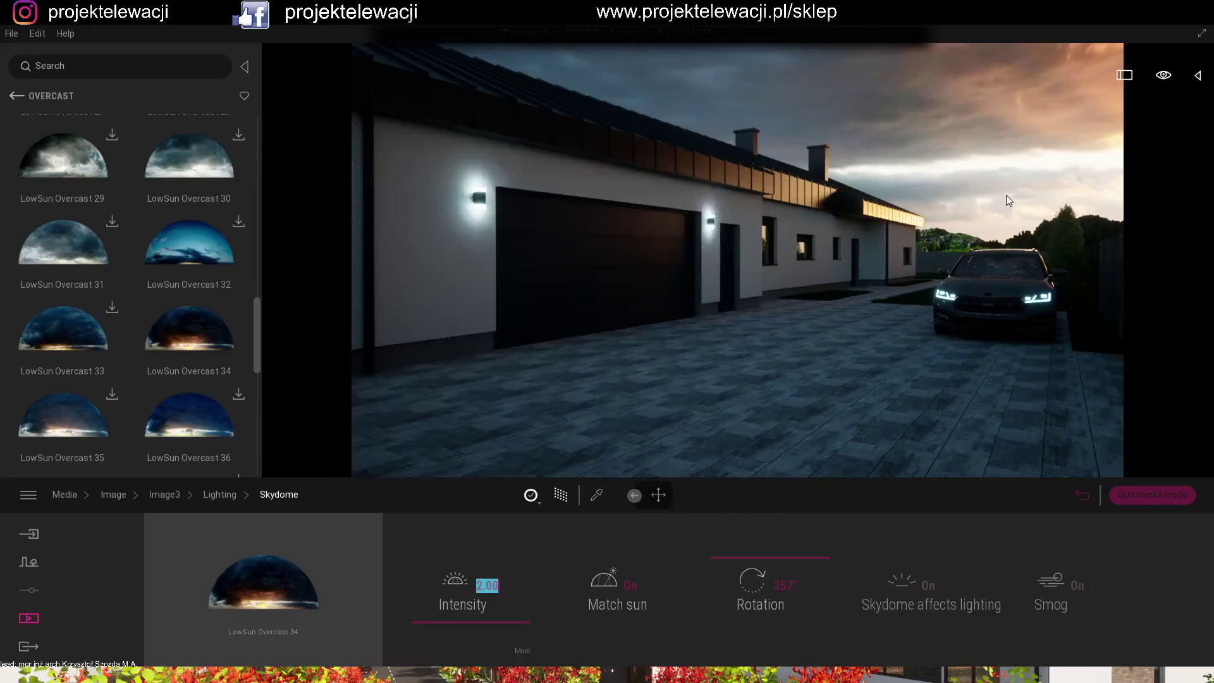
- Try raising the reflection of the driveway paving material to 79%
{"action": "left_click", "coordinate": [596, 495]}
{"action": "left_click", "coordinate": [617, 427]}
{"action": "left_click_drag", "start_coordinate": [654, 630], "coordinate": [649, 553]}
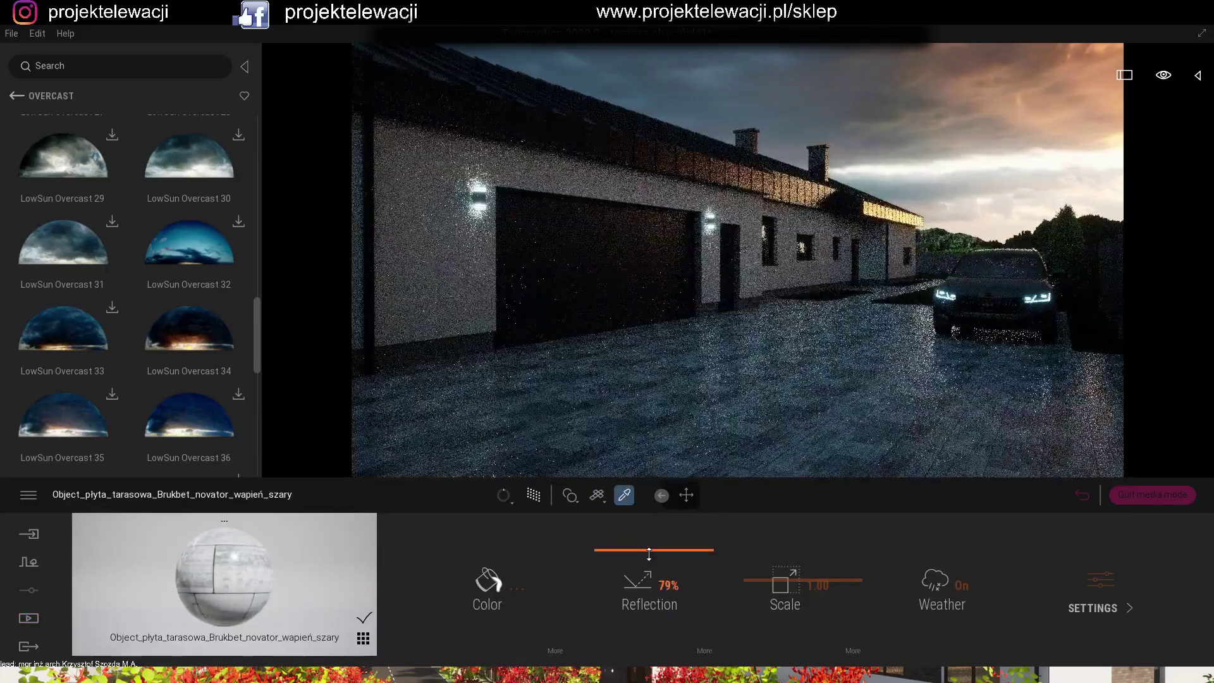
- Open the new image's weather settings, set the season to winter and move the weather just past cloudy
{"action": "left_click", "coordinate": [28, 618]}
{"action": "left_click", "coordinate": [270, 608]}
{"action": "left_click", "coordinate": [450, 587]}
{"action": "left_click", "coordinate": [729, 607]}
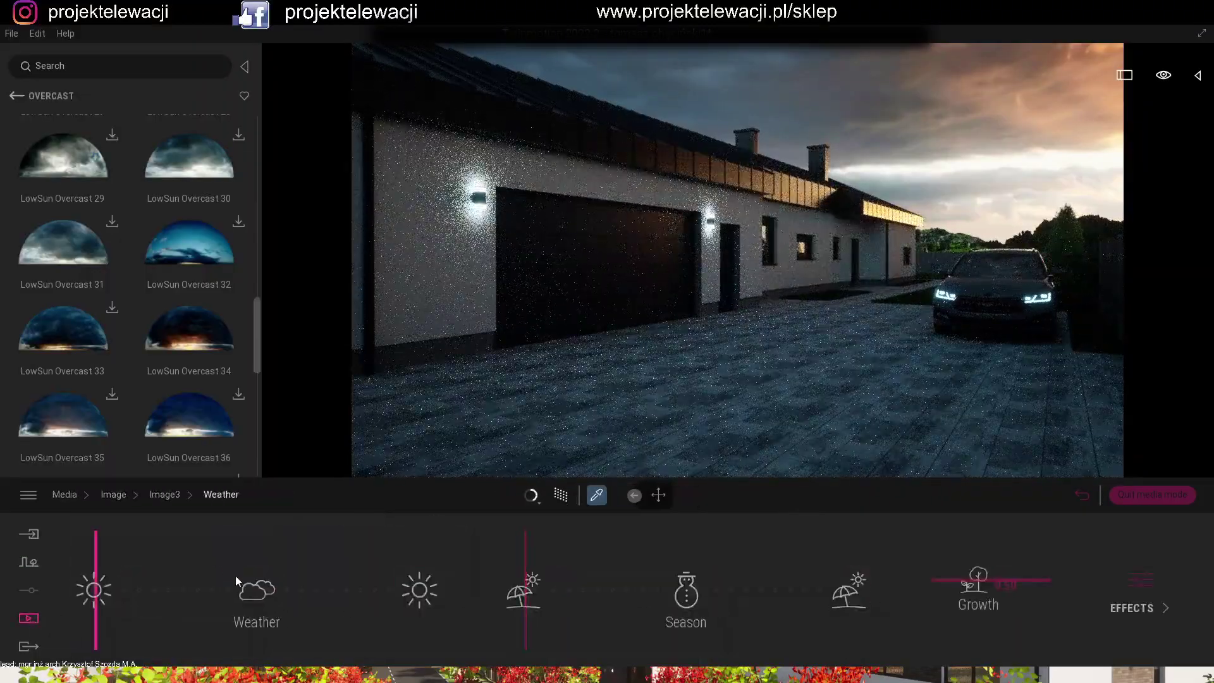
{"action": "mouse_move", "coordinate": [528, 565]}
{"action": "left_mouse_down"}
{"action": "mouse_move", "coordinate": [748, 566]}
{"action": "mouse_move", "coordinate": [702, 568]}
{"action": "left_mouse_up"}
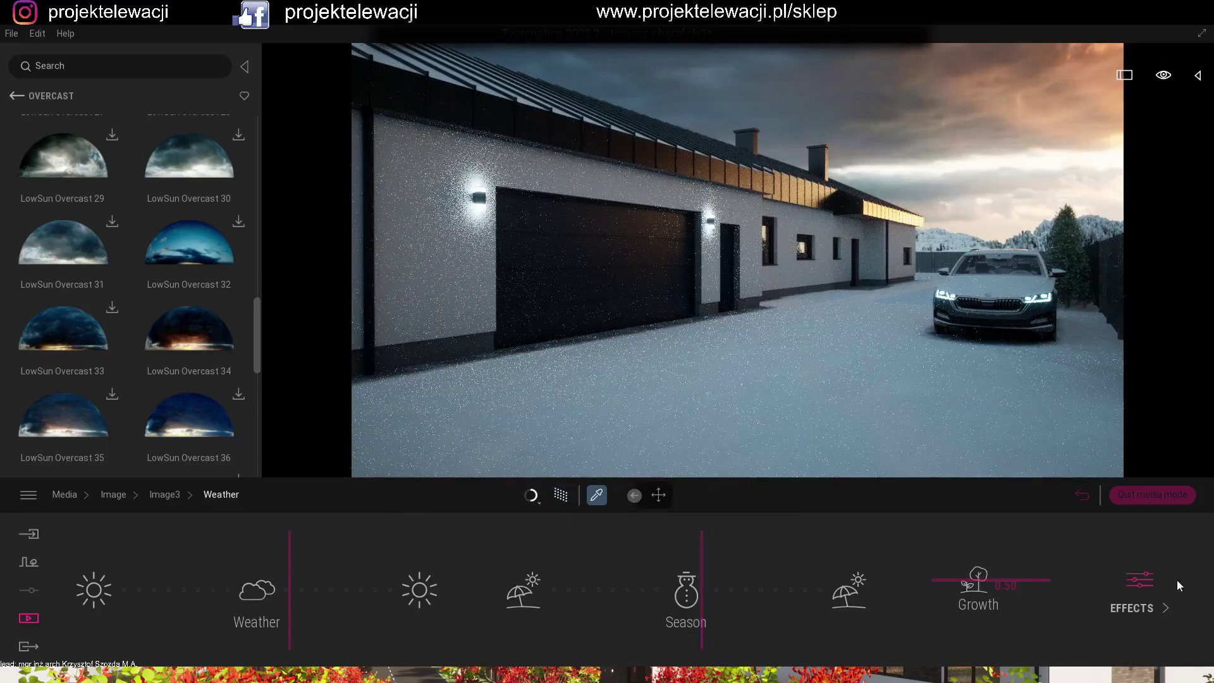
{"action": "left_click", "coordinate": [1142, 595]}
{"action": "left_click", "coordinate": [221, 500]}
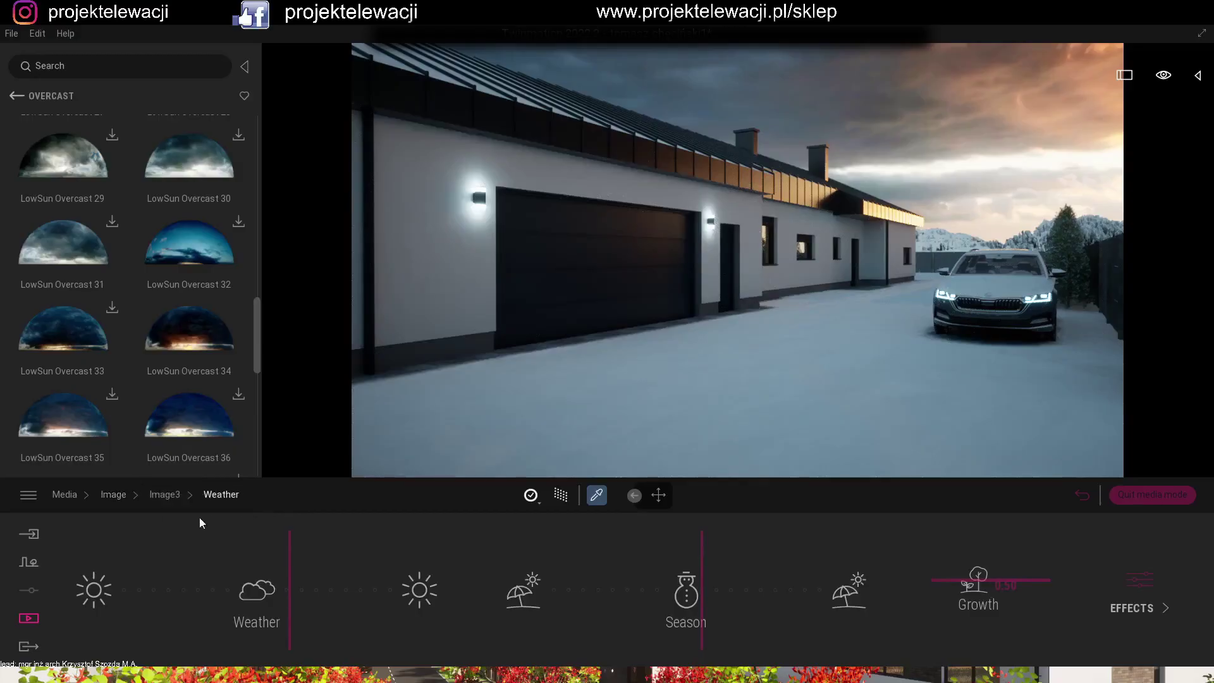
- Return the season to summer and move the weather back to midway between sunny and cloudy
{"action": "left_click_drag", "start_coordinate": [702, 569], "coordinate": [505, 562]}
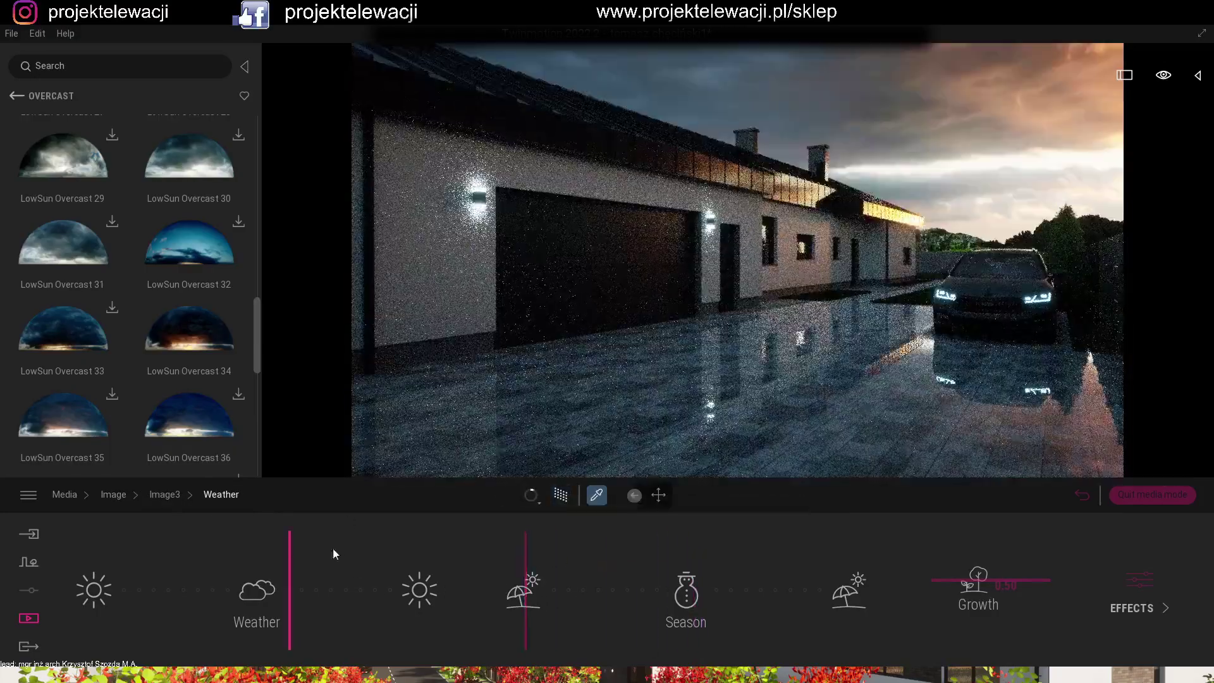
{"action": "left_click_drag", "start_coordinate": [289, 552], "coordinate": [173, 551]}
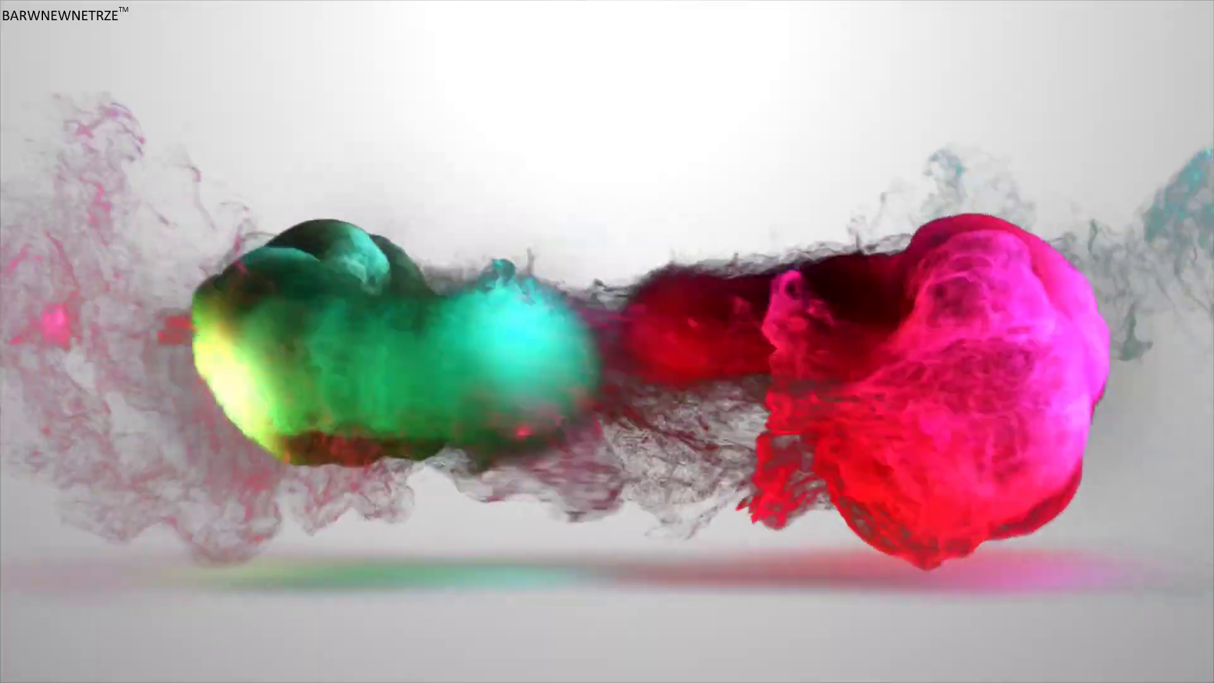